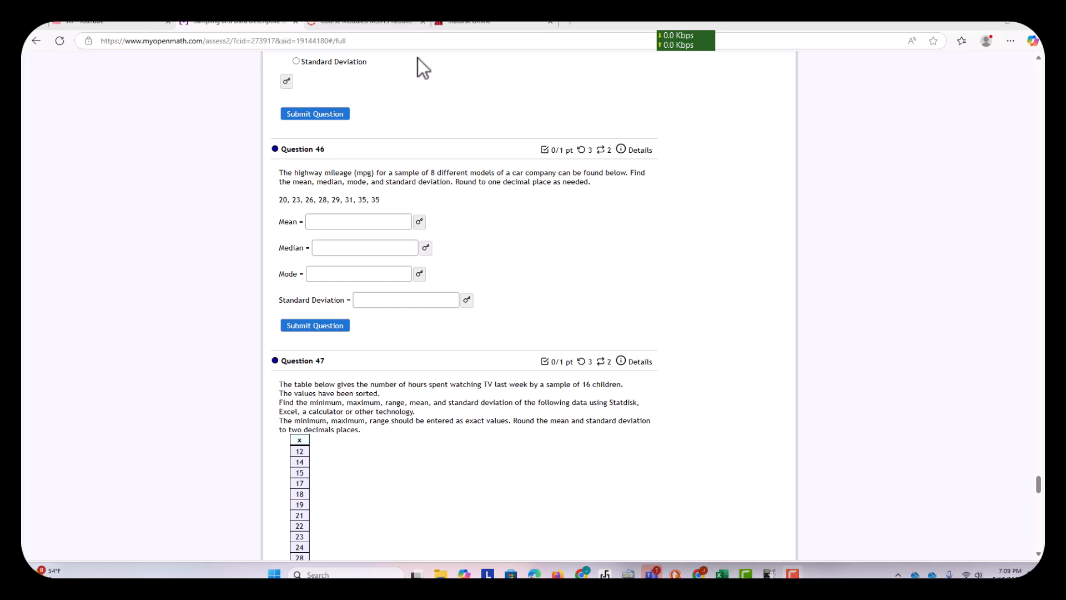
- Switch to the MS315 Rebuild 2025 course modules and open Mathematical Phrases and Symbols.PDF from the student resources
left_click(398, 22)
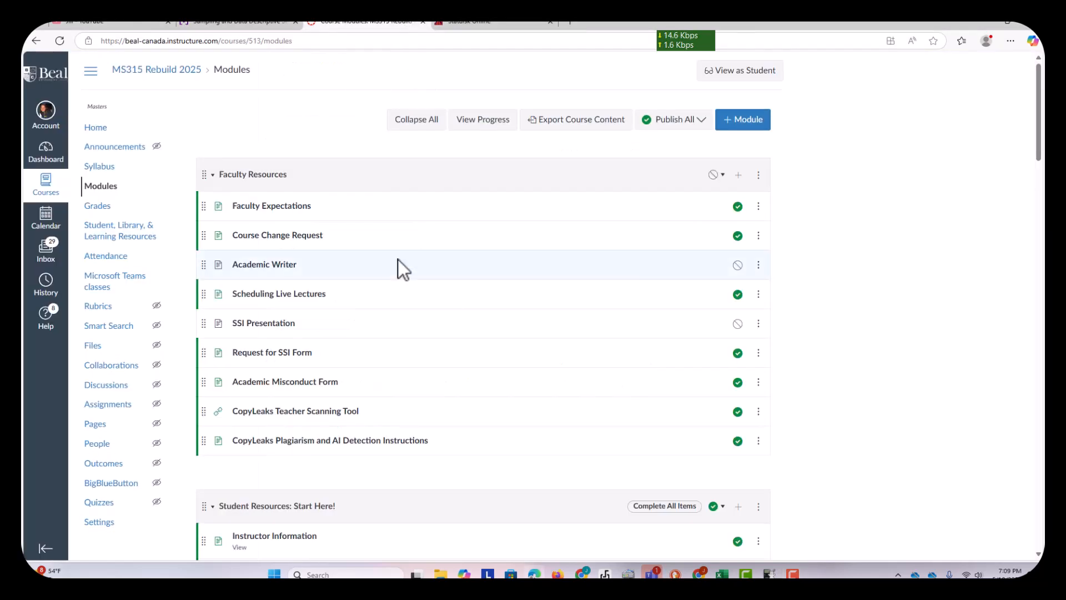
scroll(350, 425, "down", 6)
scroll(349, 422, "down", 1)
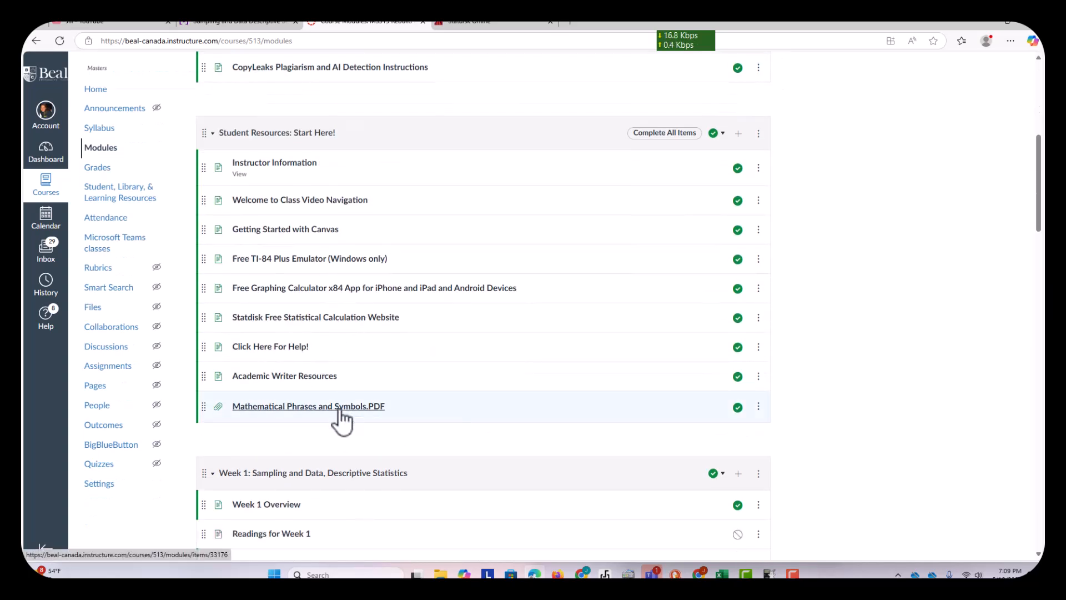
left_click(338, 408)
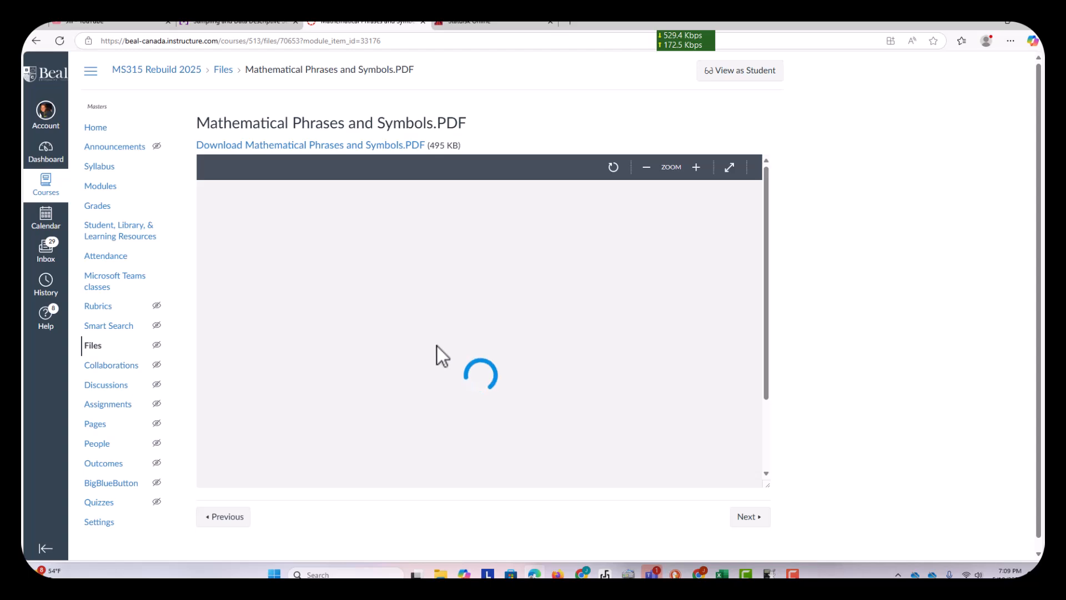
- Examine the PDF's tables of English phrases written mathematically and of statistics symbols with their meanings
scroll(438, 345, "down", 3)
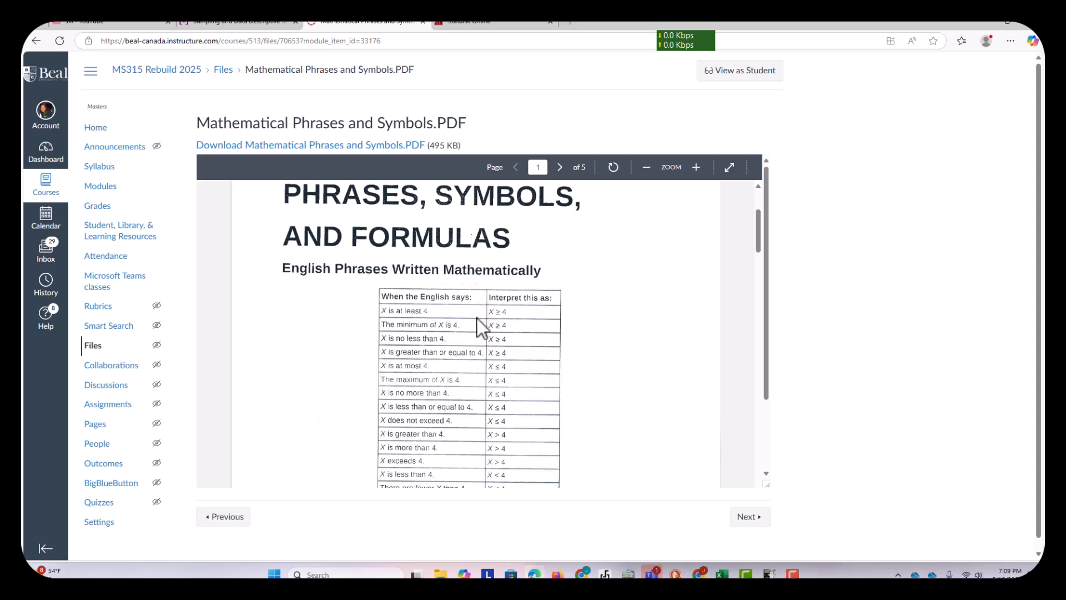
scroll(477, 318, "down", 2)
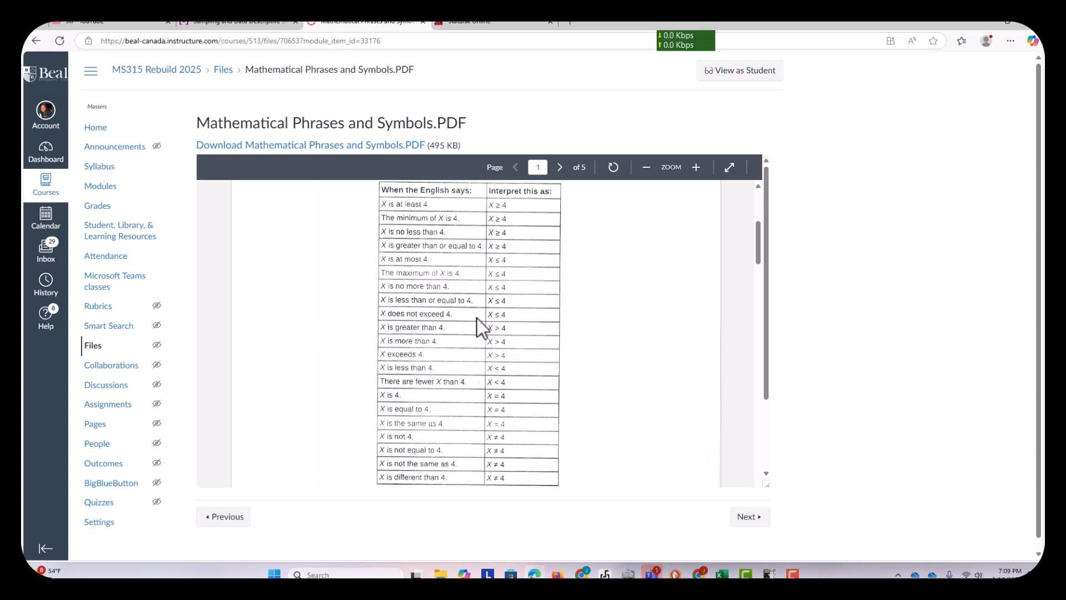
scroll(477, 318, "down", 1)
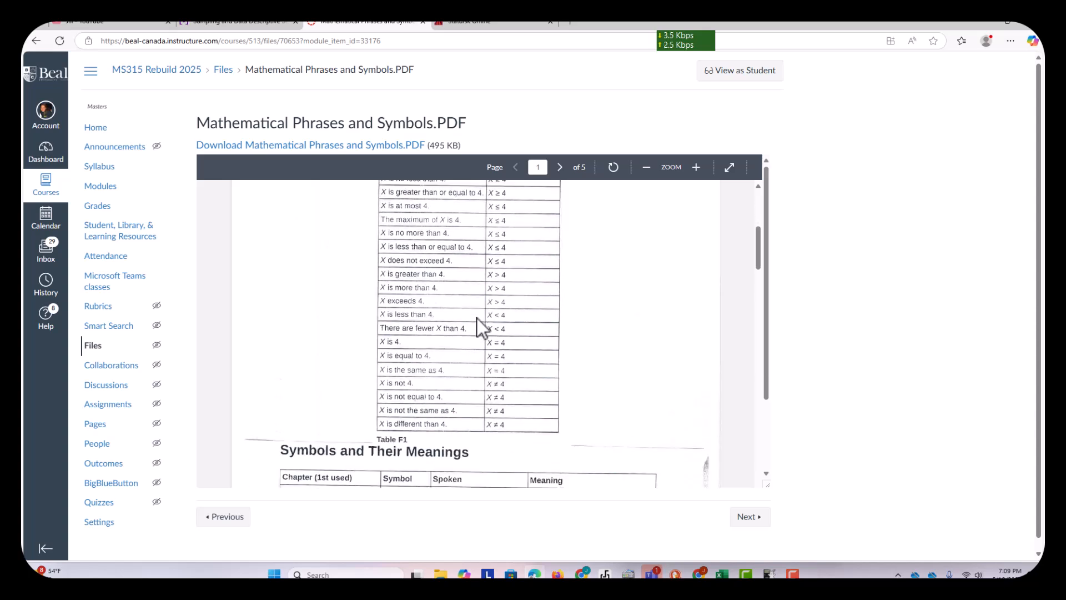
scroll(477, 319, "down", 3)
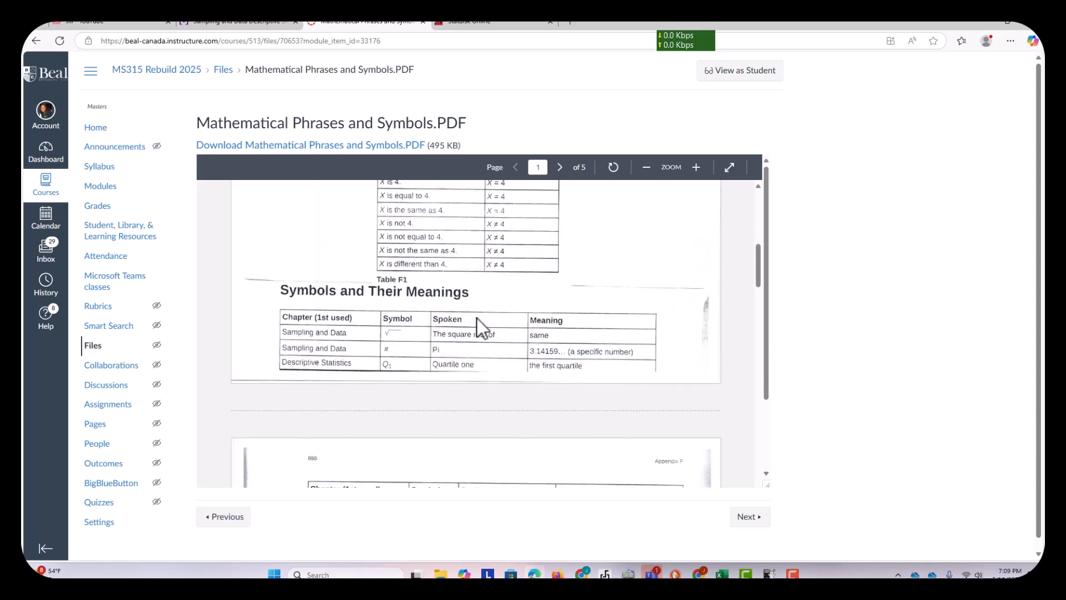
scroll(478, 326, "down", 1)
scroll(475, 358, "down", 3)
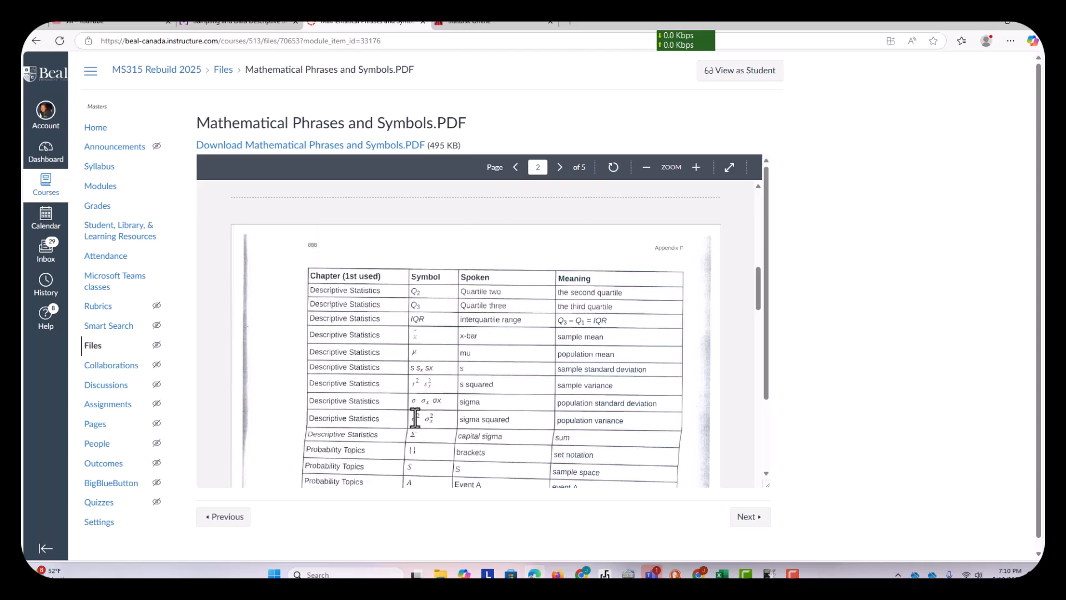
scroll(417, 417, "down", 5)
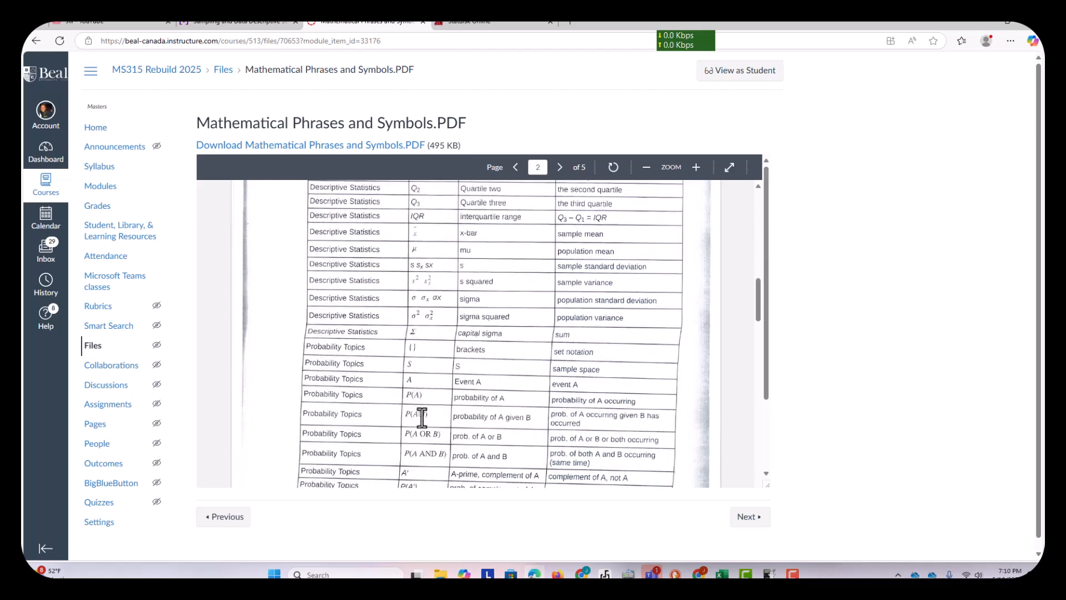
scroll(422, 417, "down", 2)
scroll(422, 417, "up", 10)
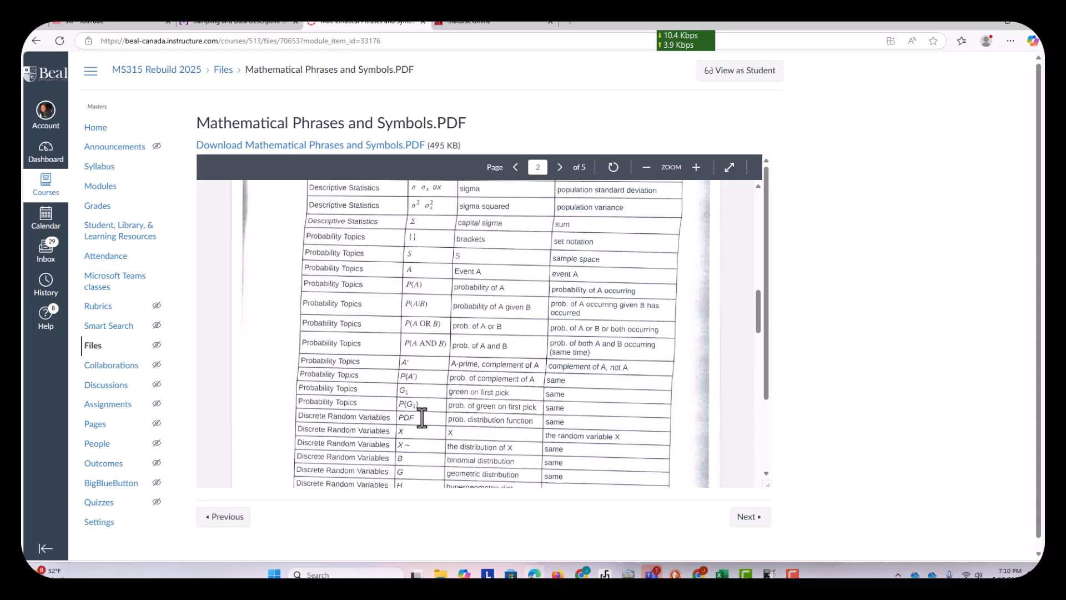
scroll(429, 427, "up", 8)
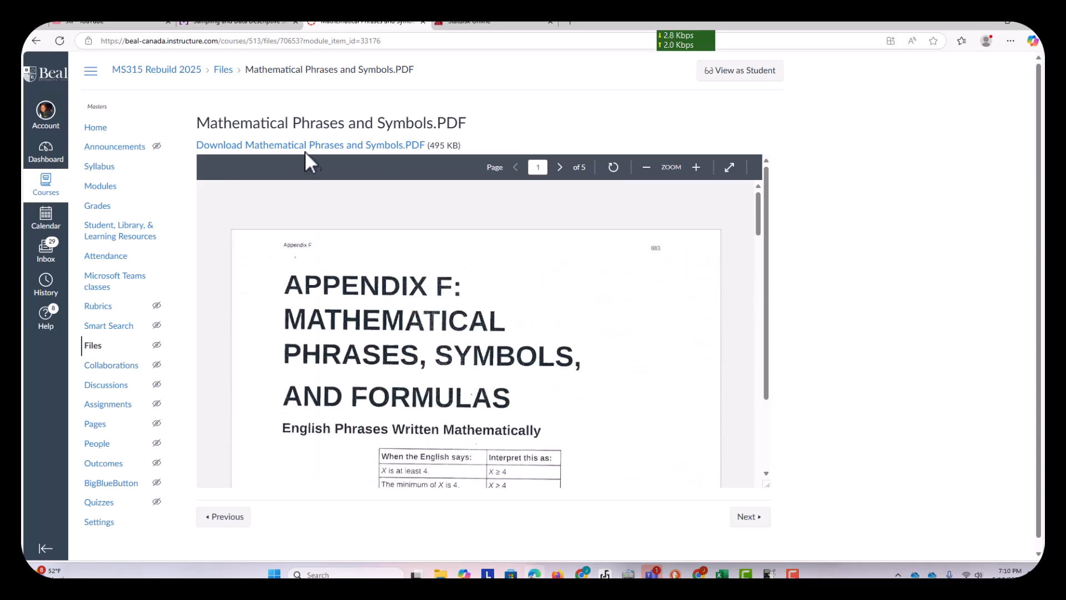
- Return to Question 46 in MyOpenMath and bring up the Wabbitemu TI-84 calculator, placing it clear of the question's data
left_click(241, 26)
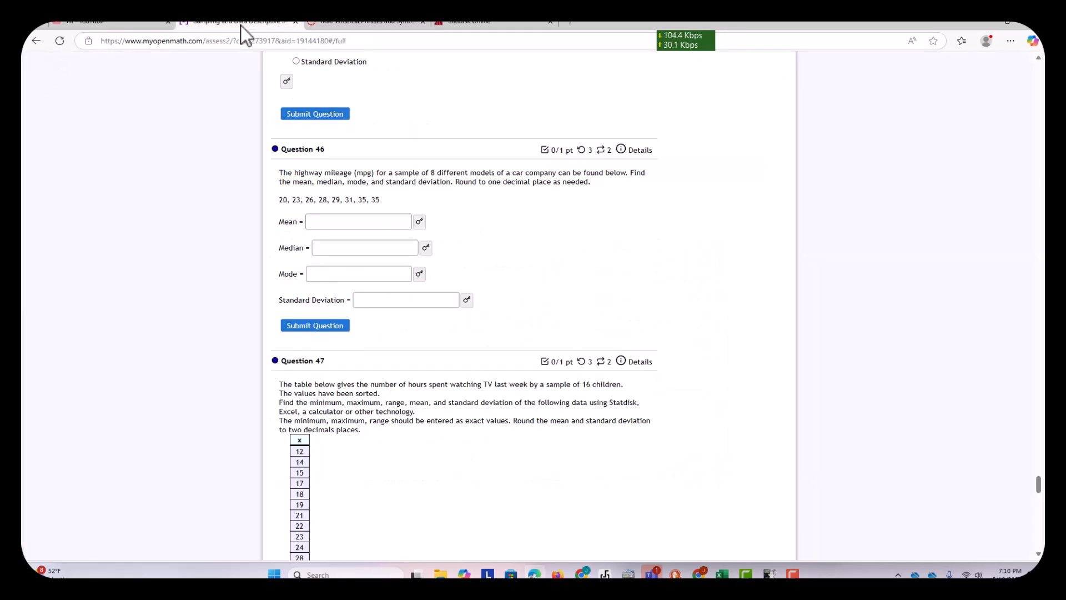
mouse_move(770, 574)
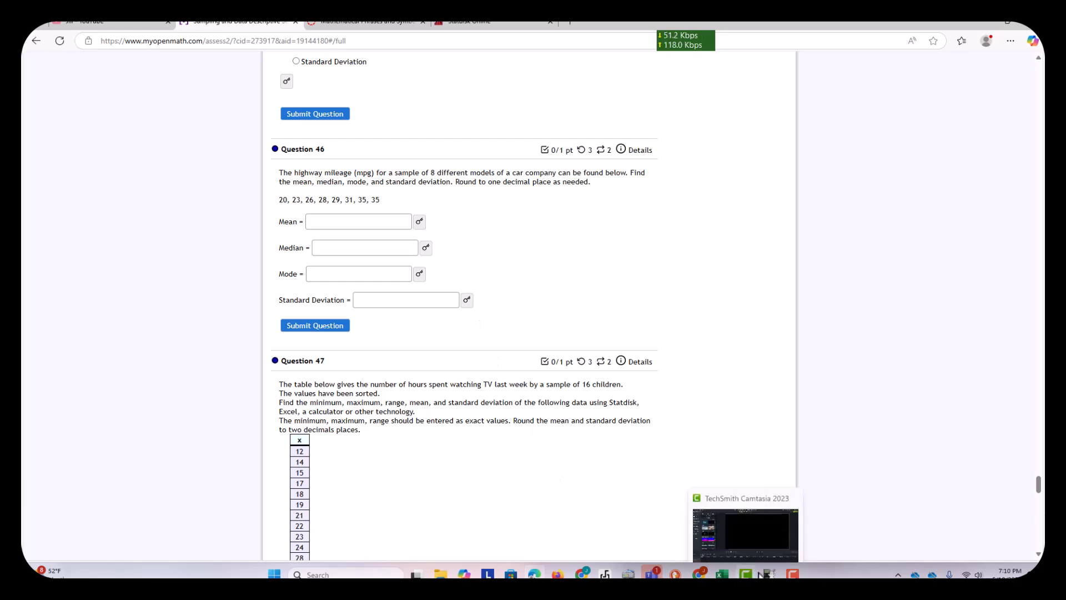
left_click(769, 522)
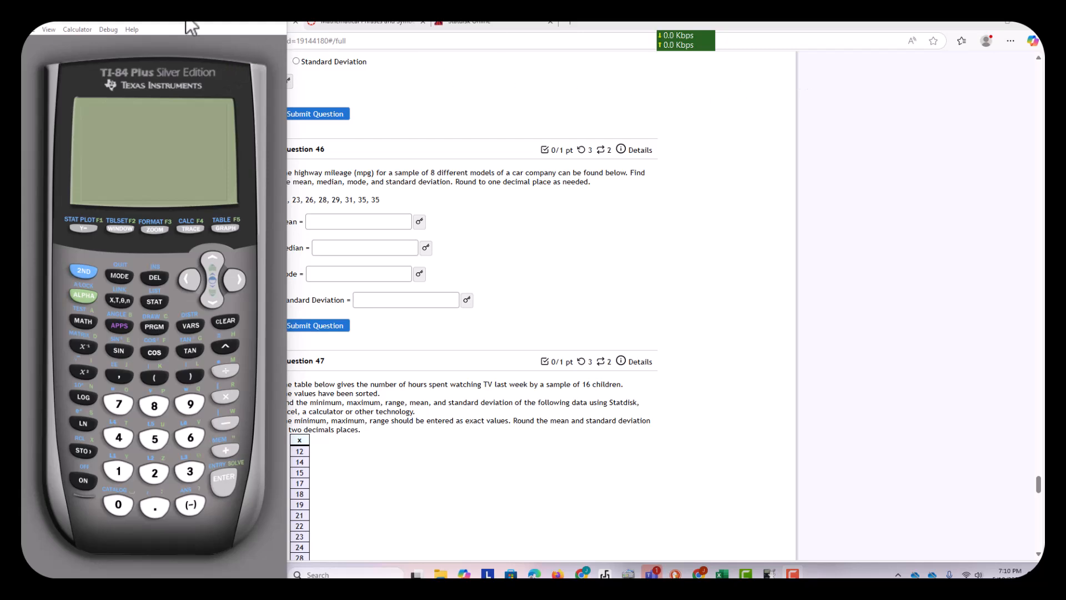
left_click_drag(159, 22, 615, 94)
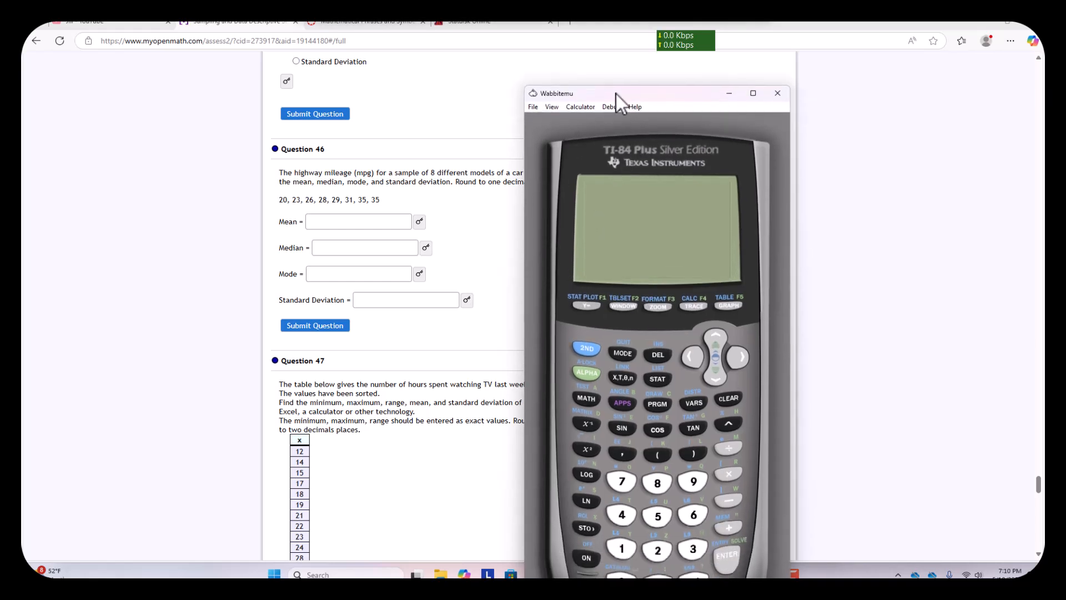
- Open the calculator's statistics list editor and enter 20 and 23 as the first two values of L1
left_click(659, 379)
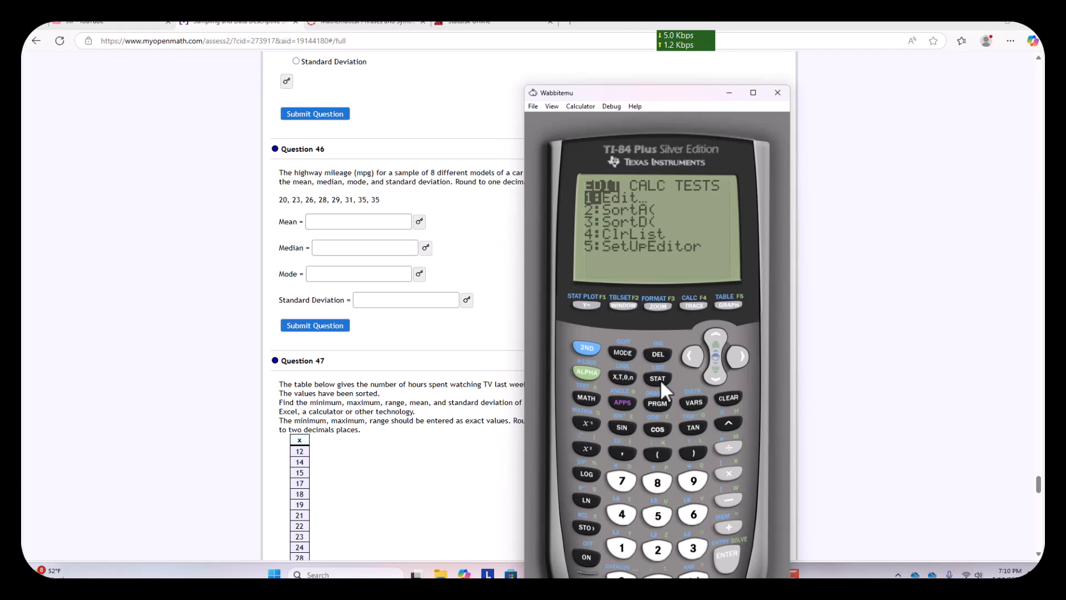
left_click(726, 555)
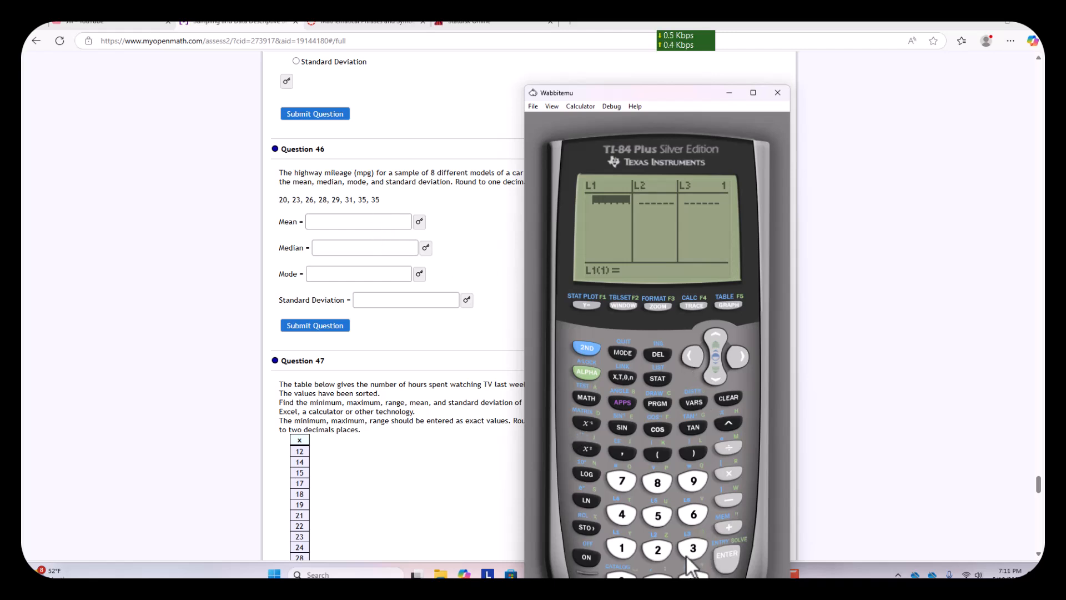
left_click(660, 548)
left_click(621, 574)
left_click(728, 554)
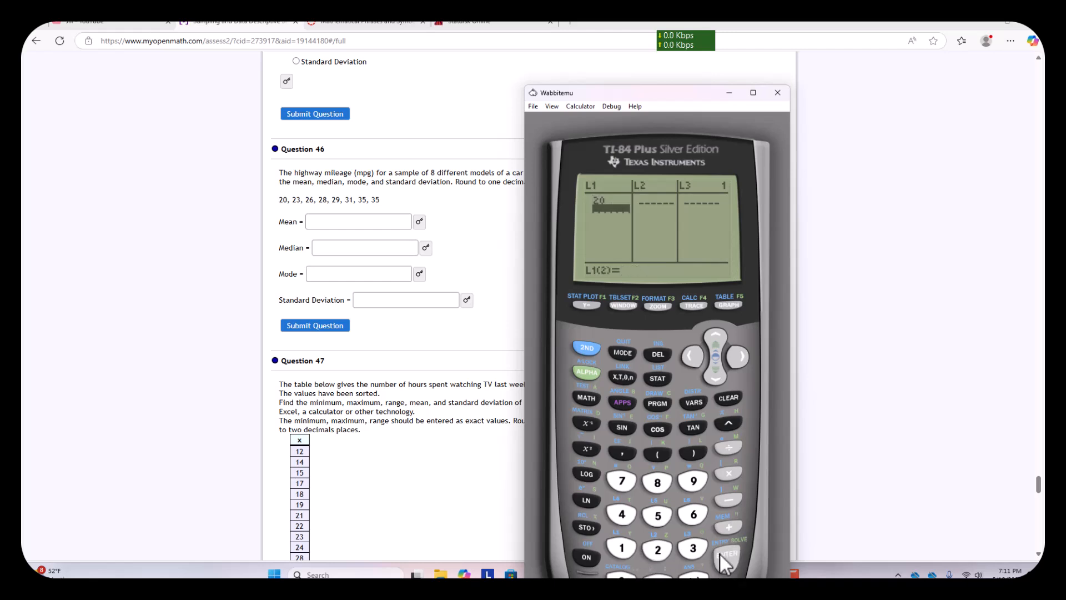
left_click(660, 551)
left_click(688, 548)
left_click(726, 555)
- Add the mileage values 26, 28 and 29 to list L1
left_click(659, 549)
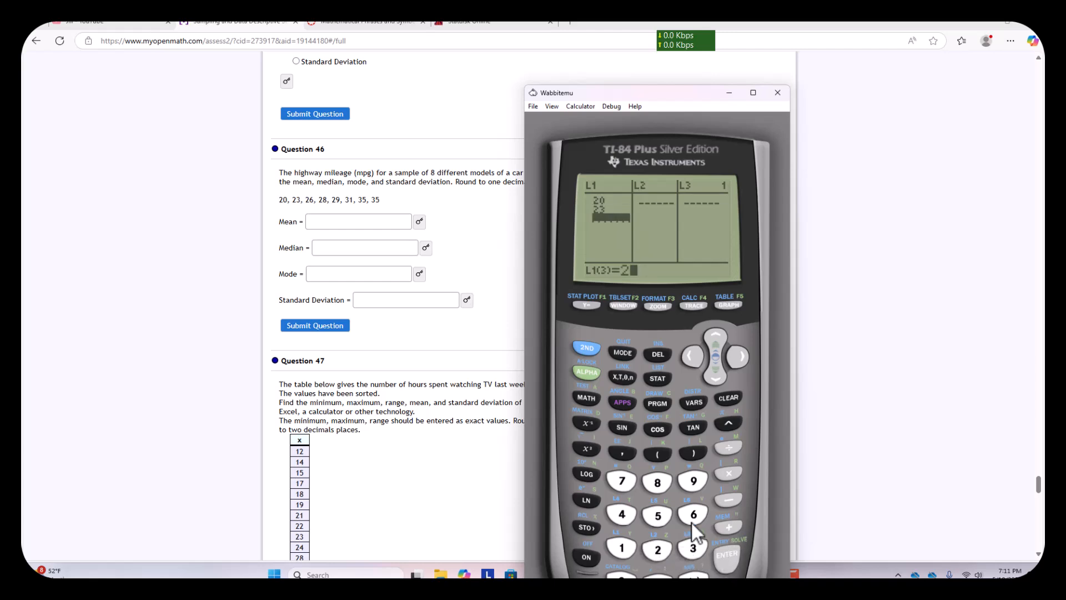
left_click(694, 514)
left_click(725, 557)
left_click(657, 549)
left_click(657, 480)
left_click(725, 558)
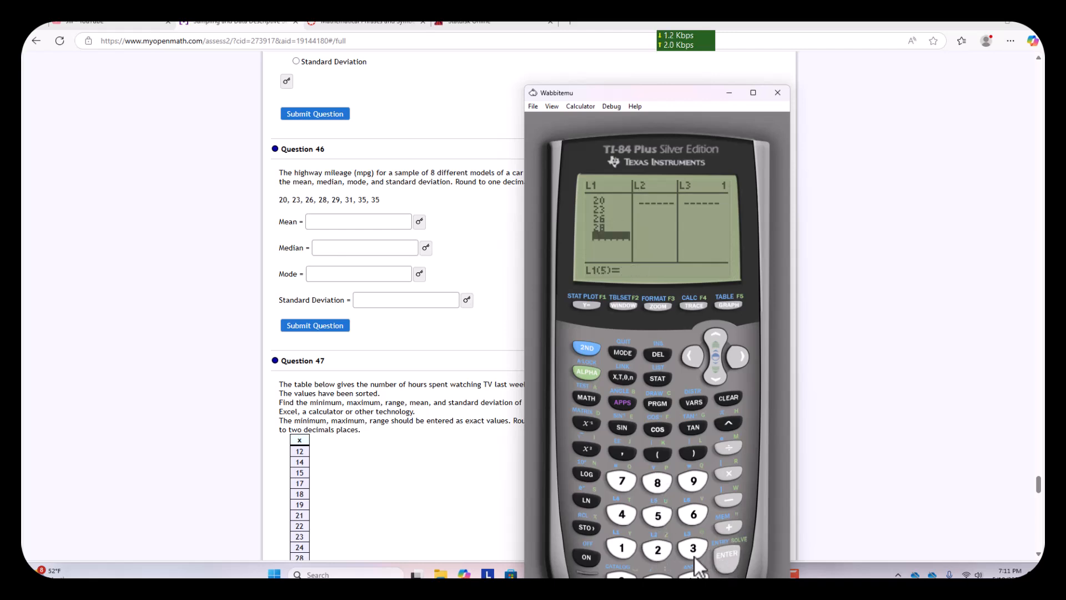
left_click(693, 481)
left_click(727, 555)
- Complete list L1 with the values 31, 35 and 35, and check the final entries
left_click(694, 550)
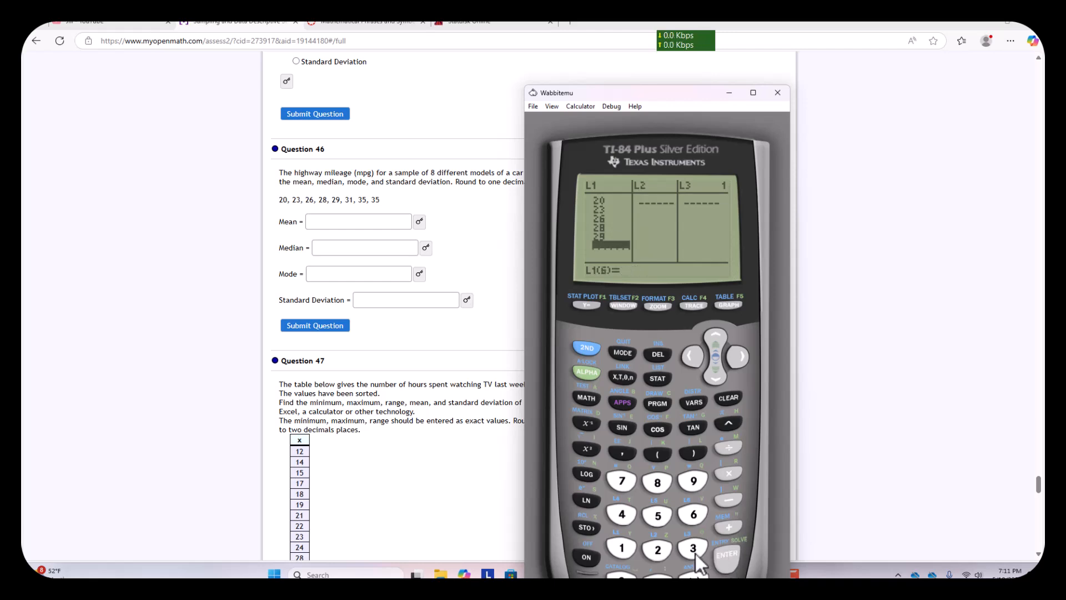
left_click(623, 549)
left_click(731, 556)
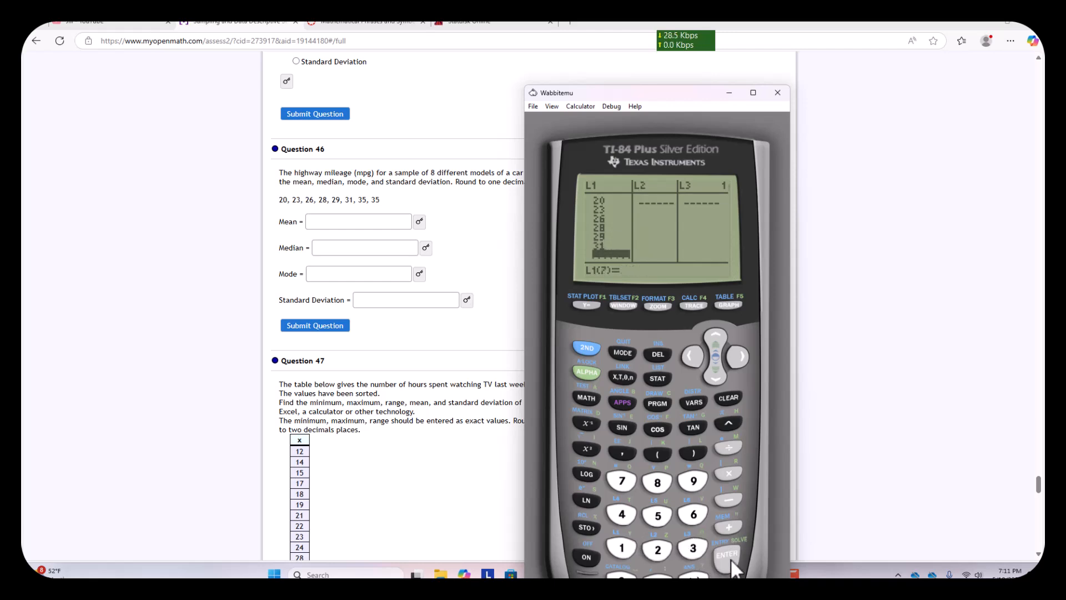
left_click(695, 550)
left_click(662, 518)
left_click(715, 557)
left_click(694, 551)
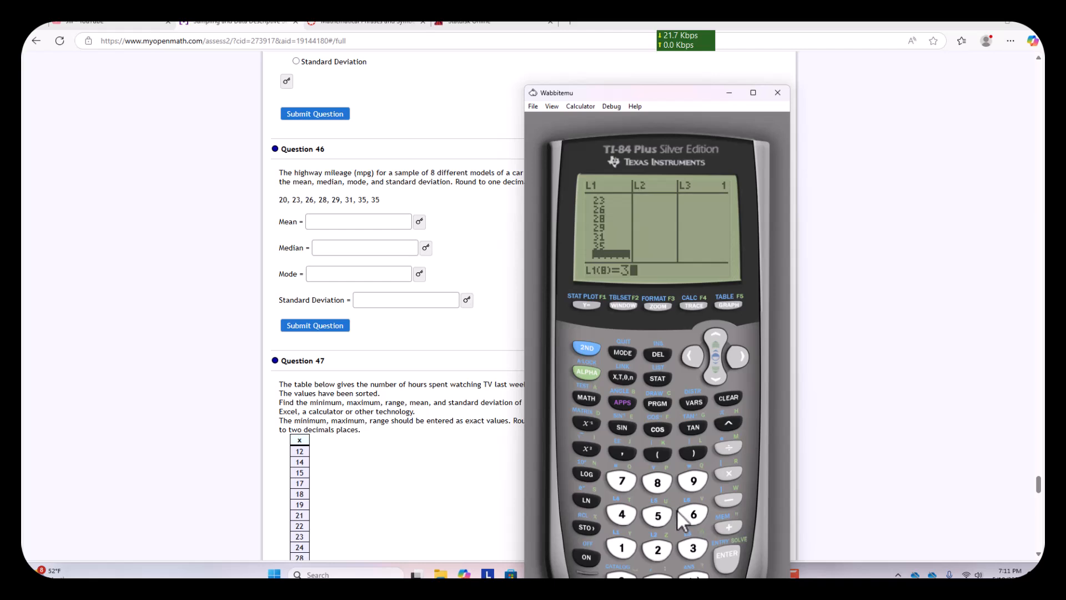
left_click(661, 515)
left_click(715, 334)
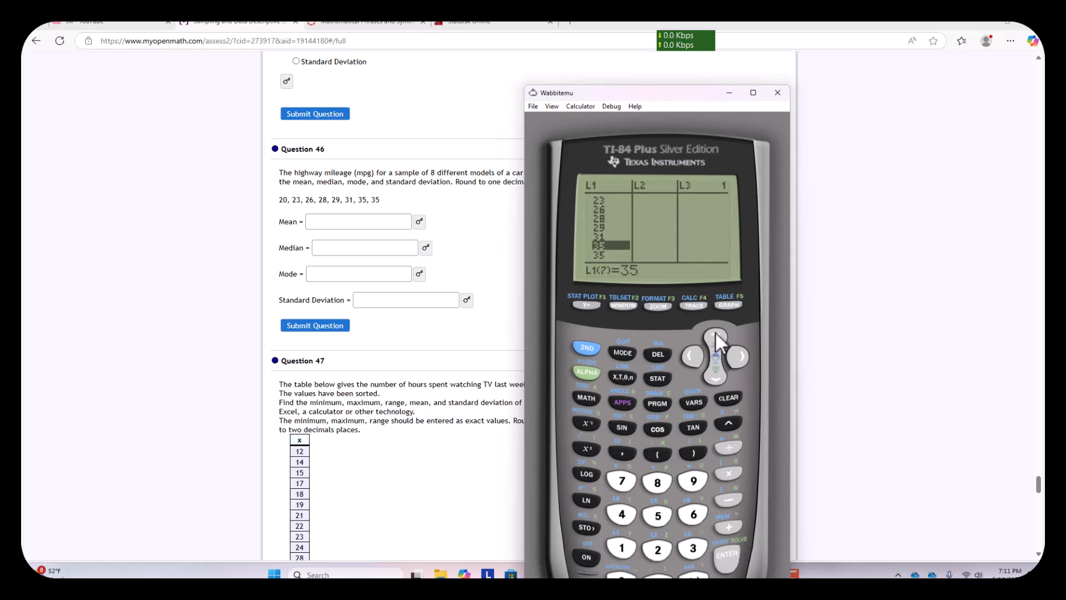
left_click(715, 380)
- Run the 1-Var Stats calculation on the mileage data entered in the calculator
left_click(660, 382)
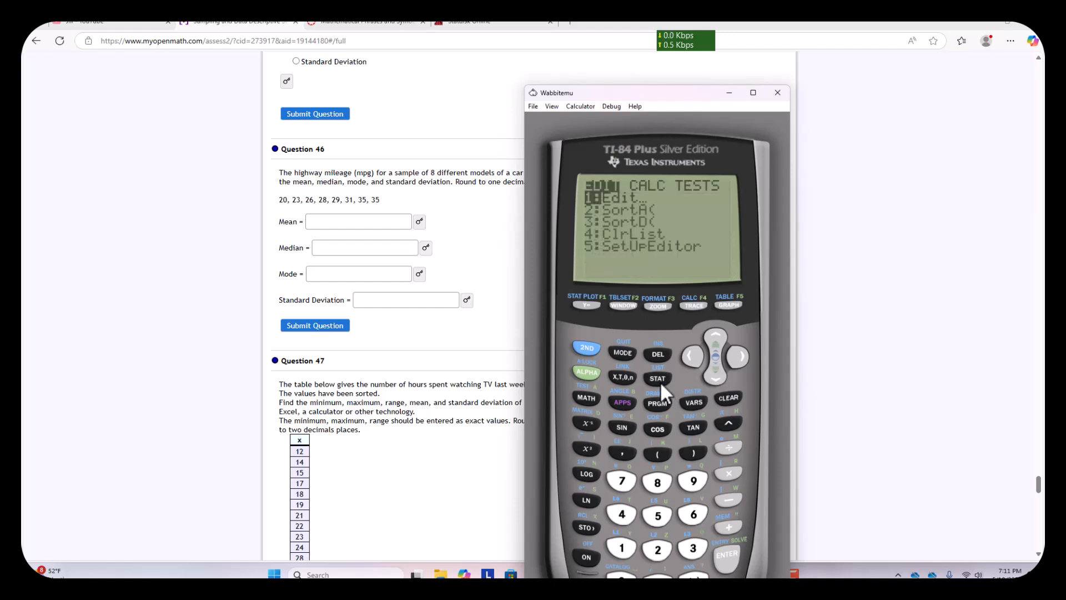
left_click(739, 357)
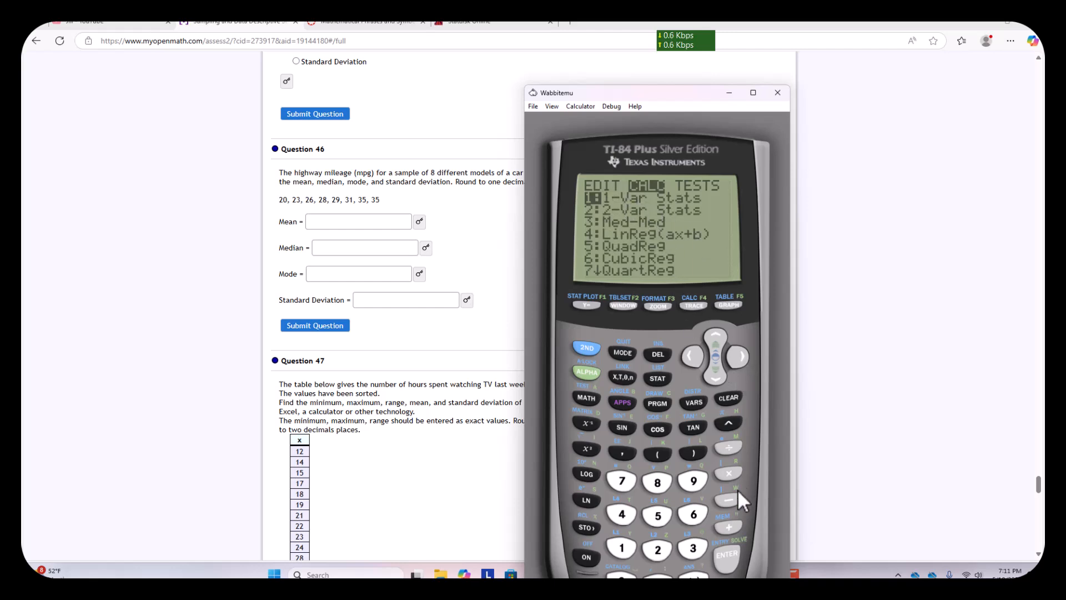
left_click(733, 553)
left_click(732, 555)
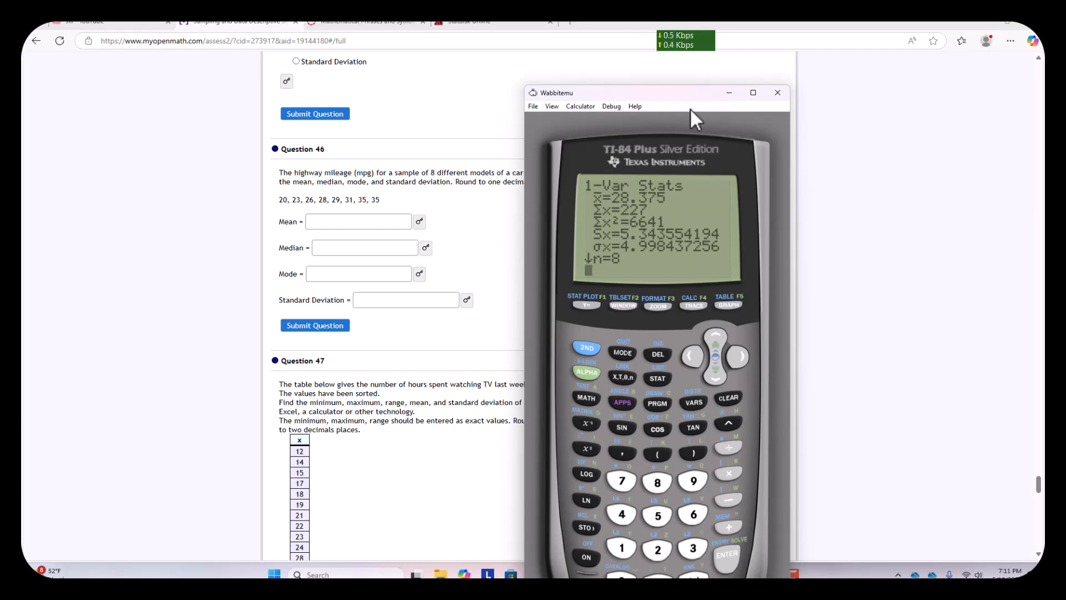
- Move the calculator aside and open the Documate document camera window beside it, keeping the calculator display uncovered
left_click_drag(651, 95, 248, 39)
left_click(606, 574)
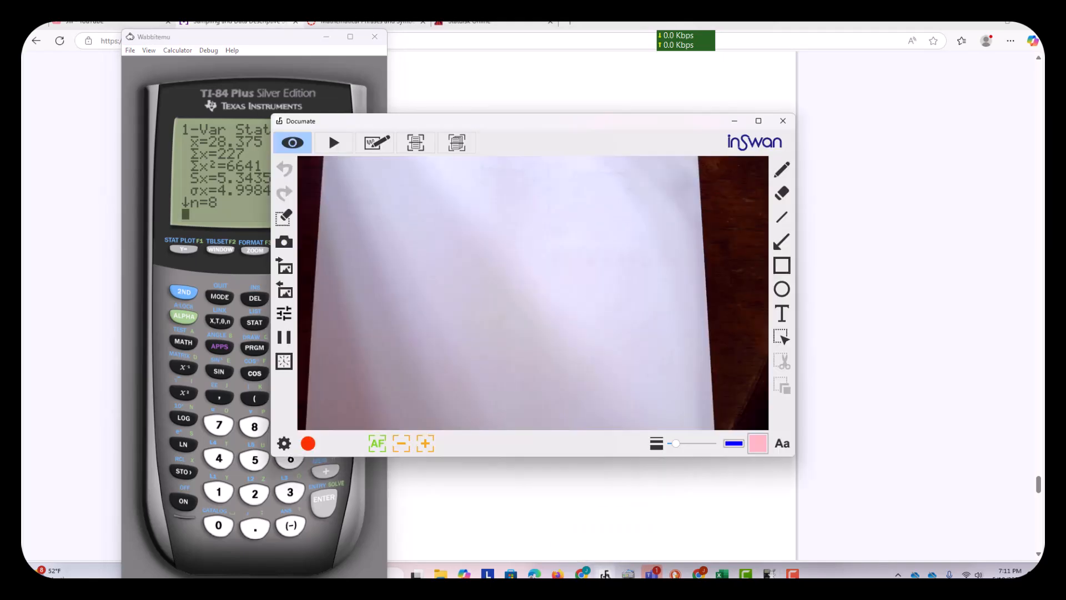
left_click_drag(504, 111, 608, 115)
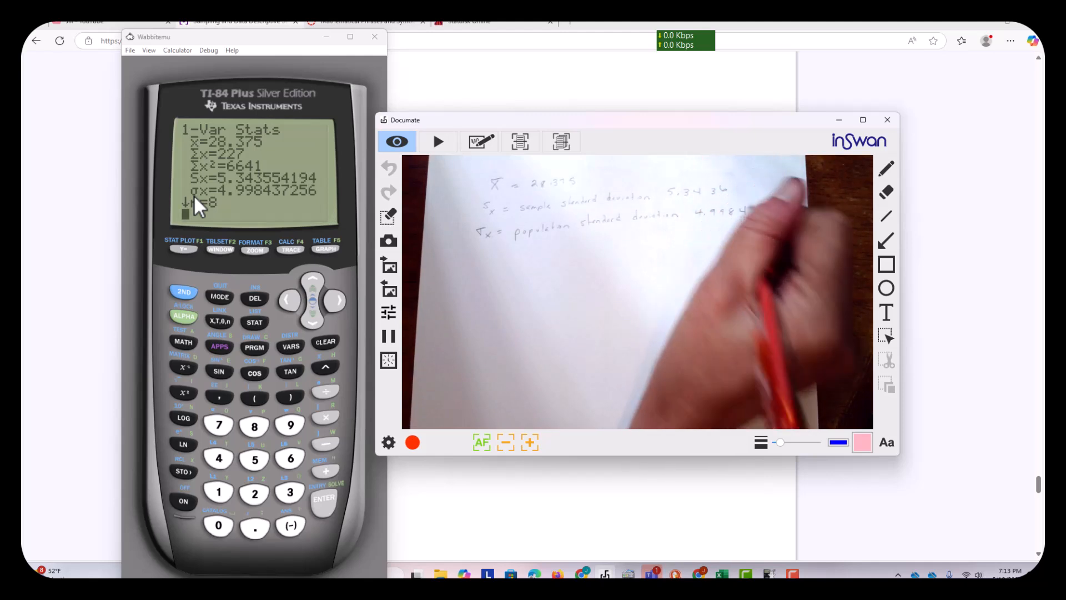
- Review the full 1-Var Stats output down to the five-number summary, including the median, and return to its beginning
left_click(319, 324)
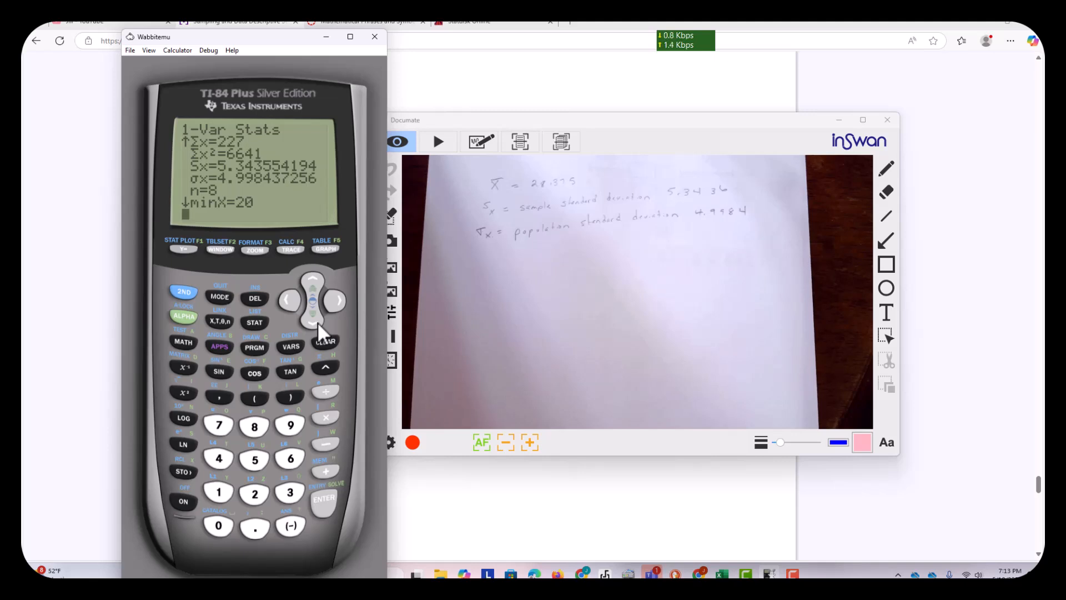
left_click(319, 325)
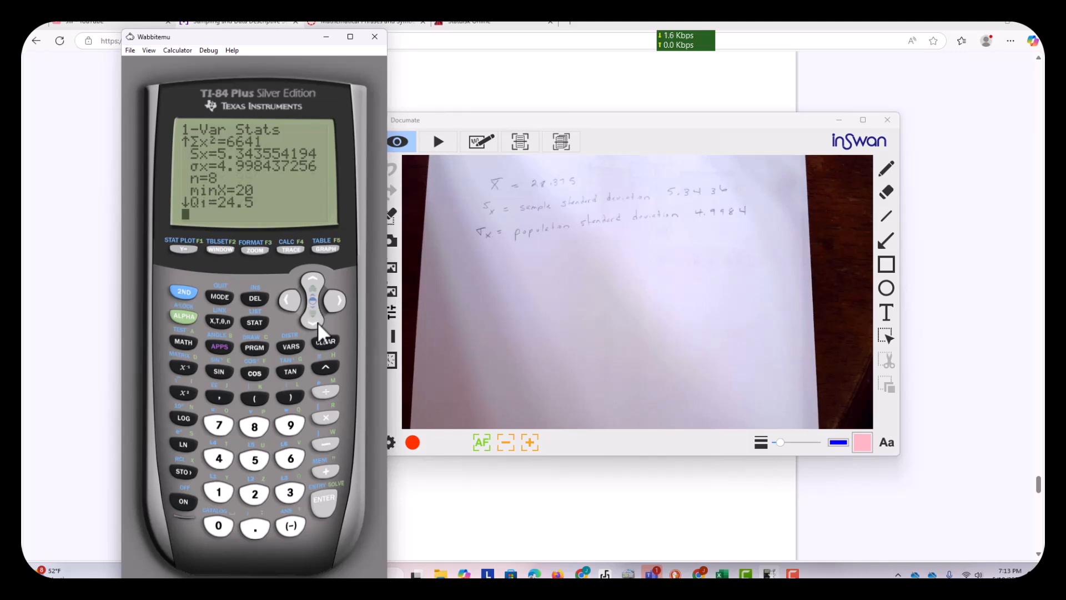
left_click(319, 325)
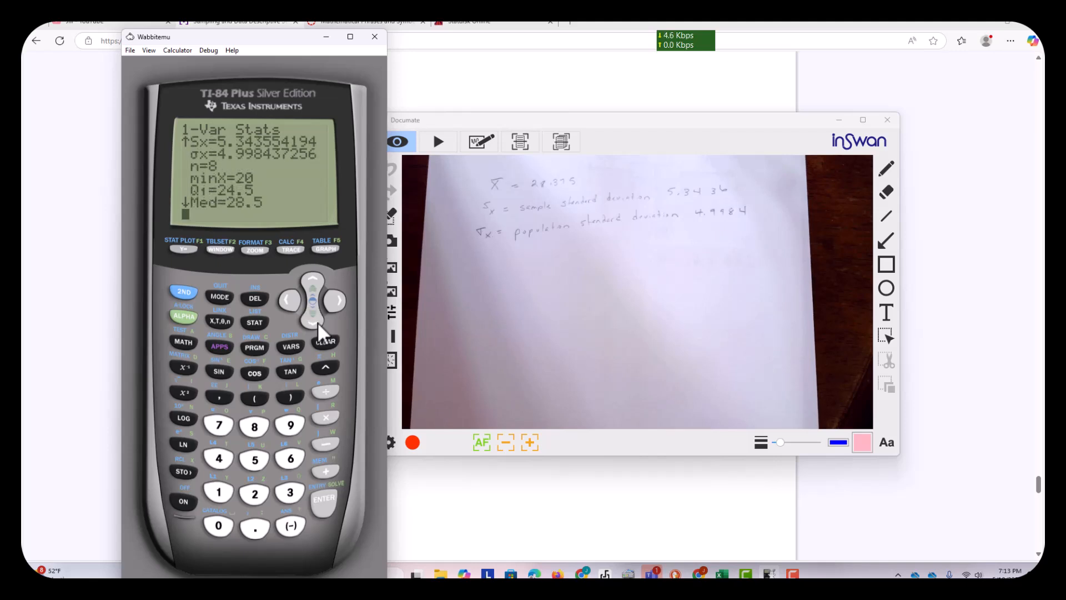
left_click(319, 324)
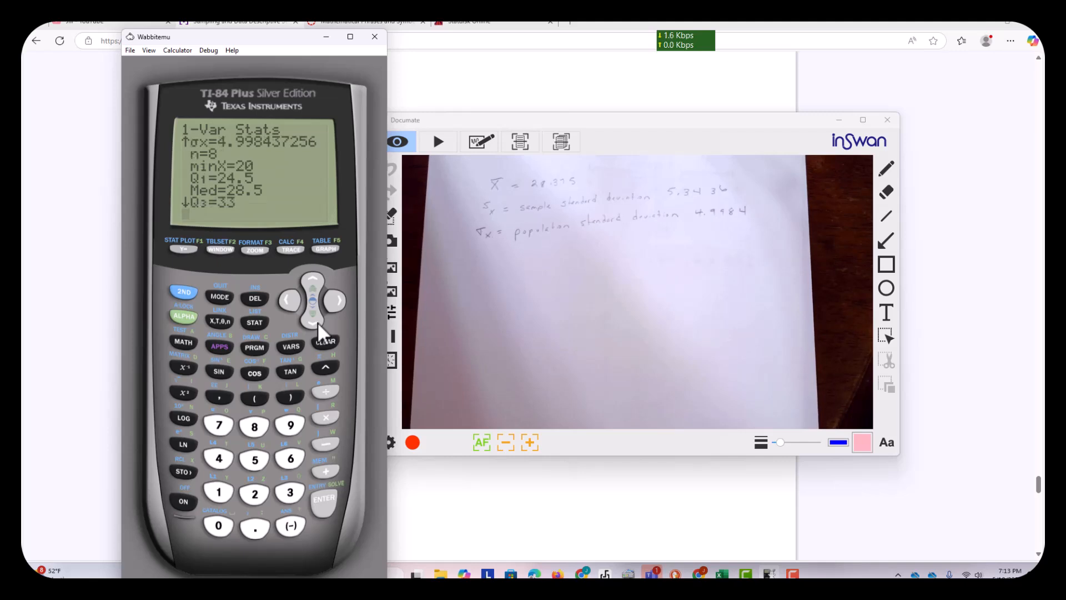
left_click(319, 324)
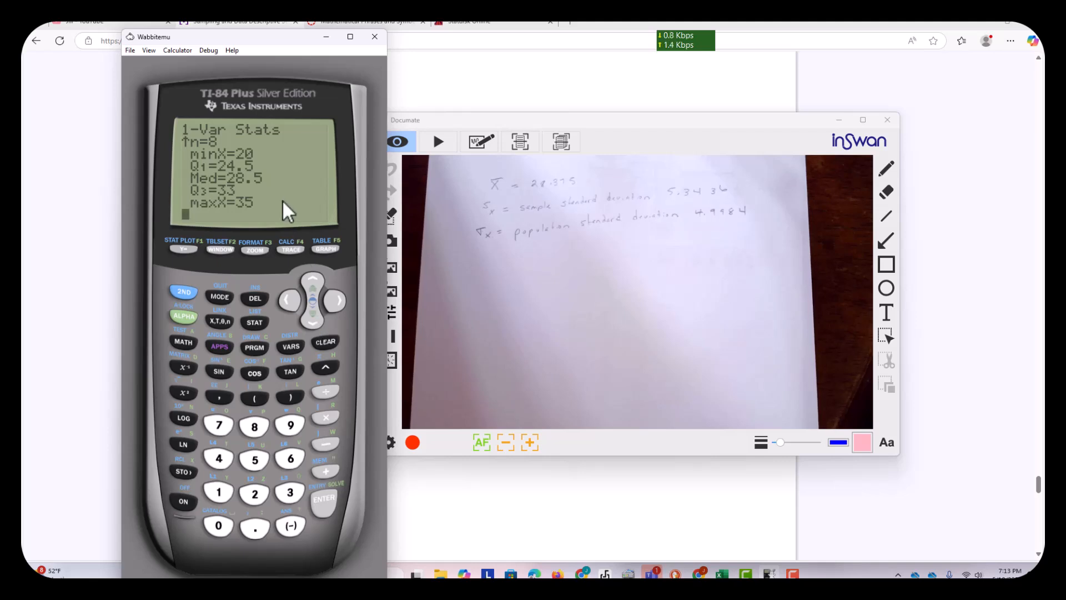
left_click(311, 281)
left_click(311, 282)
left_click(311, 283)
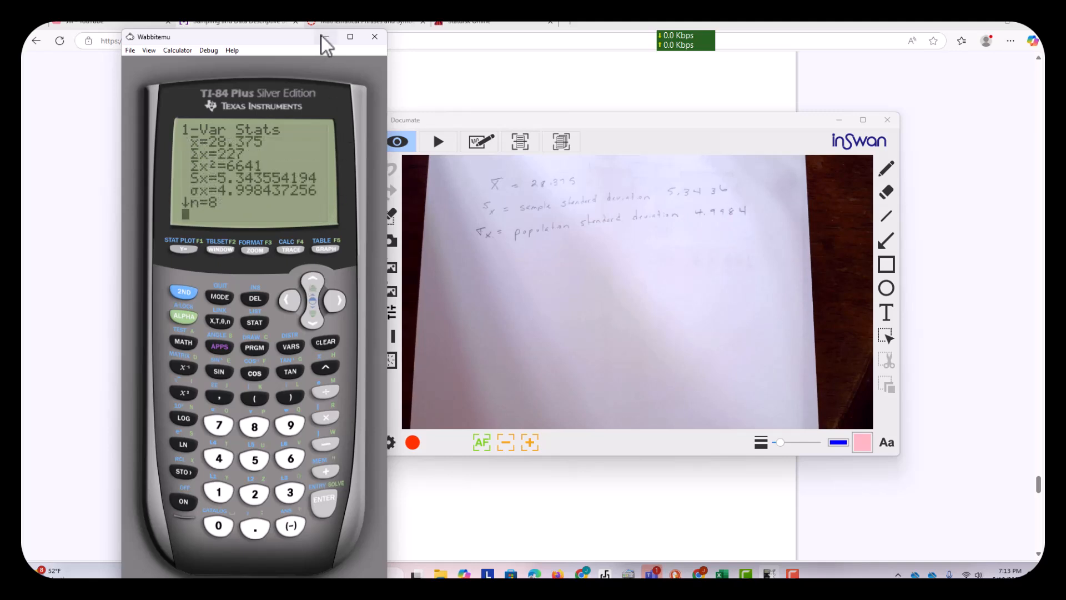
- Move the calculator and Documate windows off Question 46 and copy its mileage list 20, 23, 26, 28, 29, 31, 35, 35
left_click_drag(267, 36, 725, 115)
left_click_drag(509, 125, 704, 122)
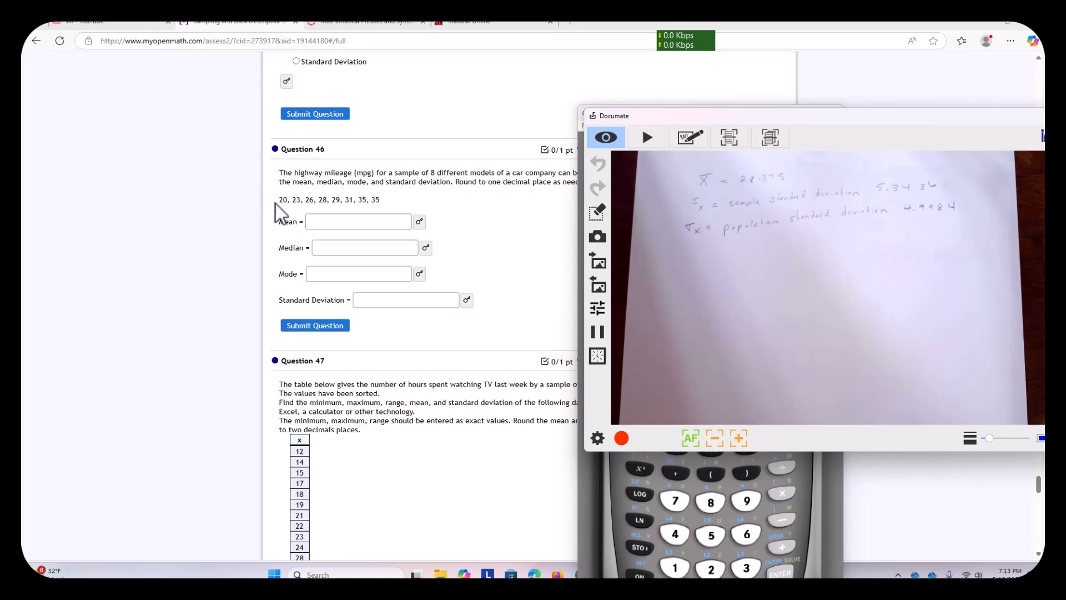
left_click_drag(279, 201, 364, 202)
right_click(367, 204)
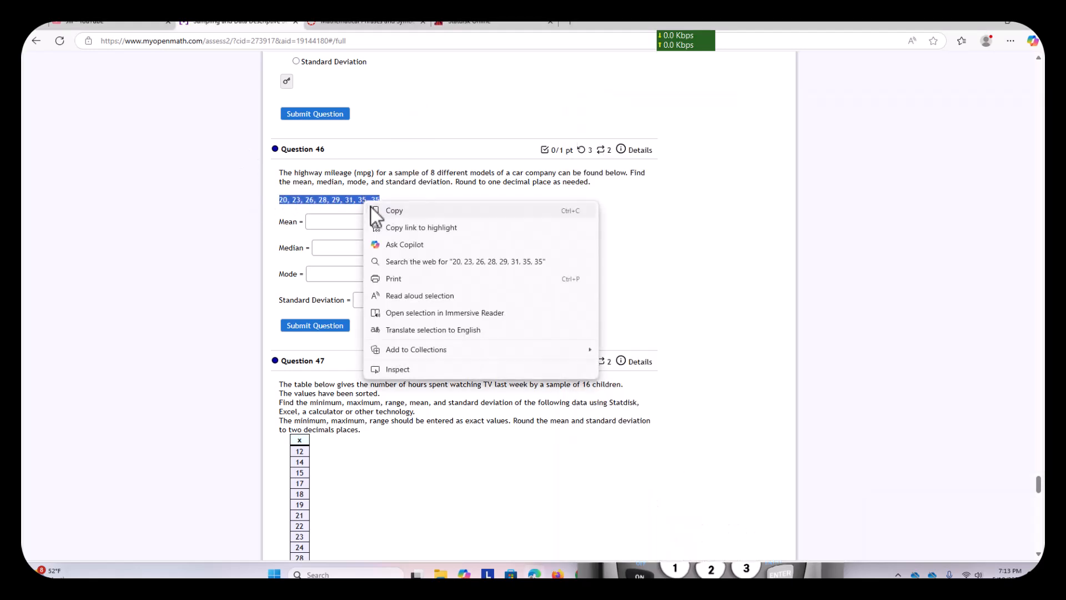
left_click(388, 209)
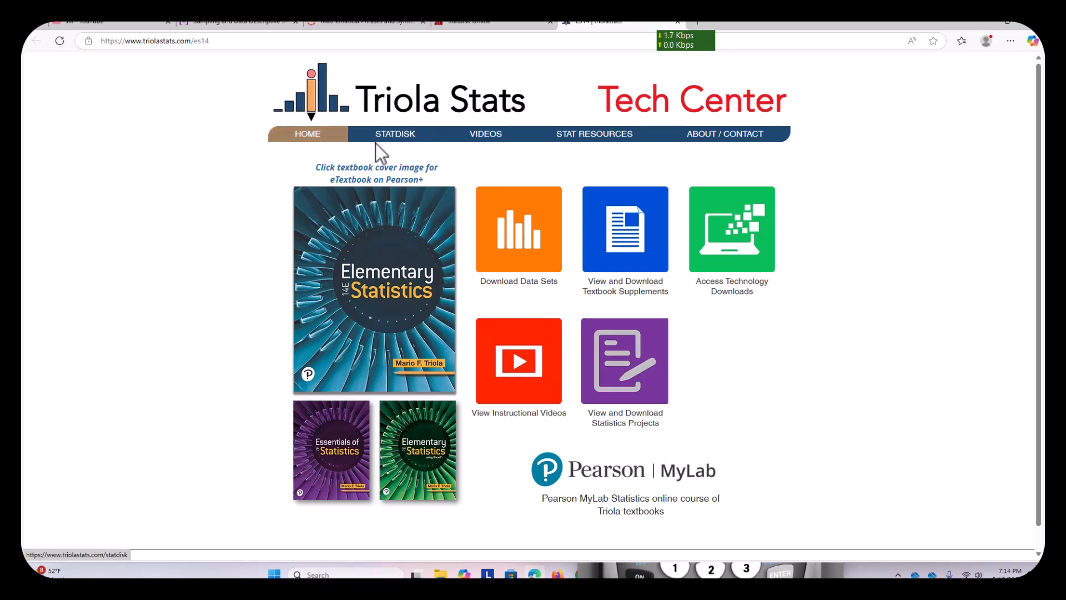
- Open the free Statdisk Online application from the Triola Stats site and dismiss its welcome dialog
left_click(394, 139)
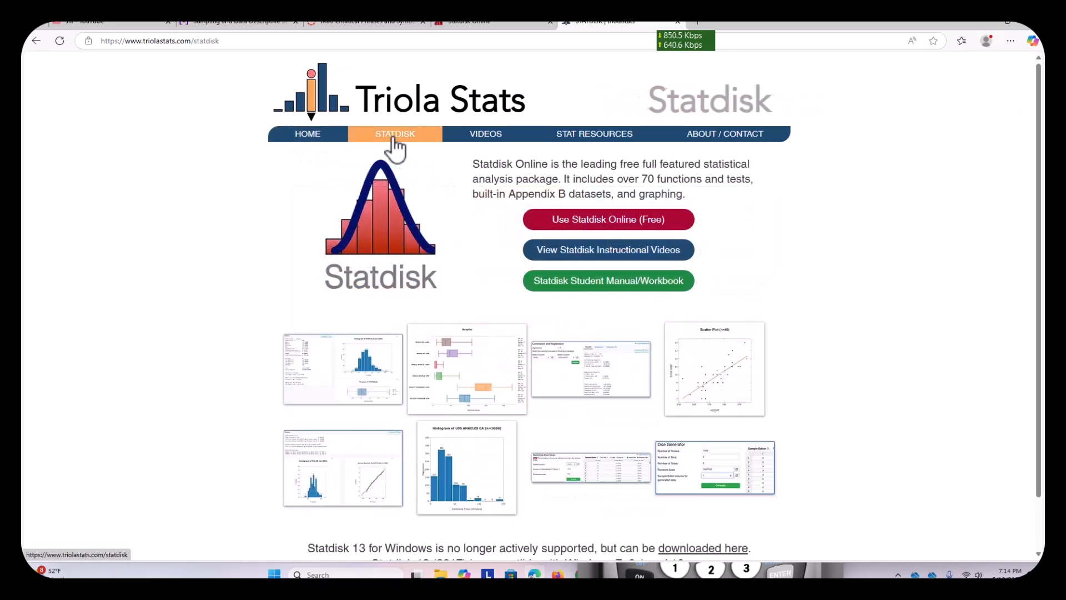
left_click(586, 222)
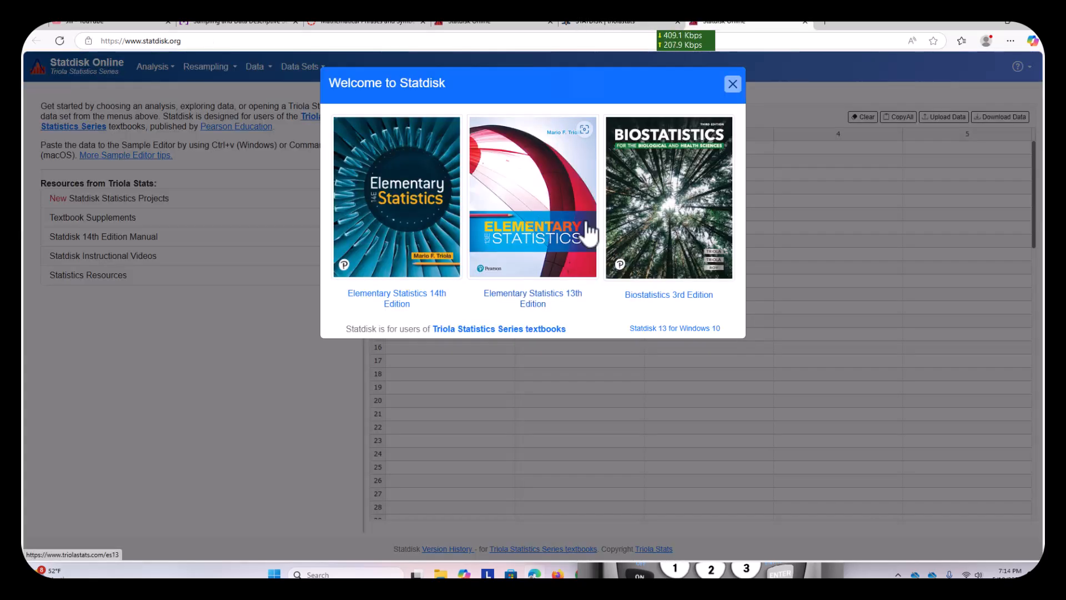
left_click_drag(527, 92, 435, 151)
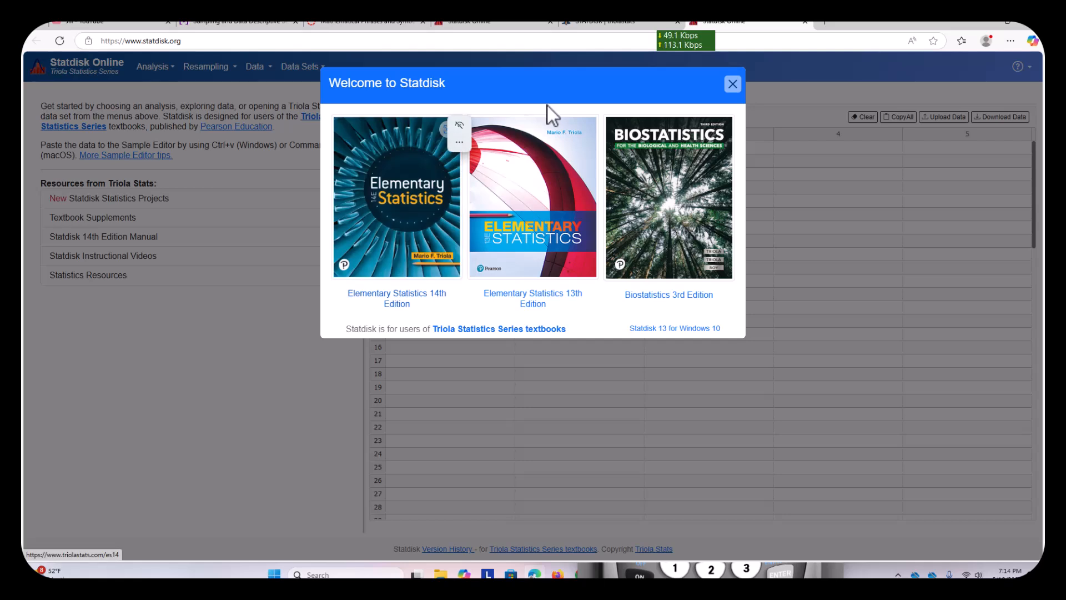
left_click_drag(571, 85, 535, 105)
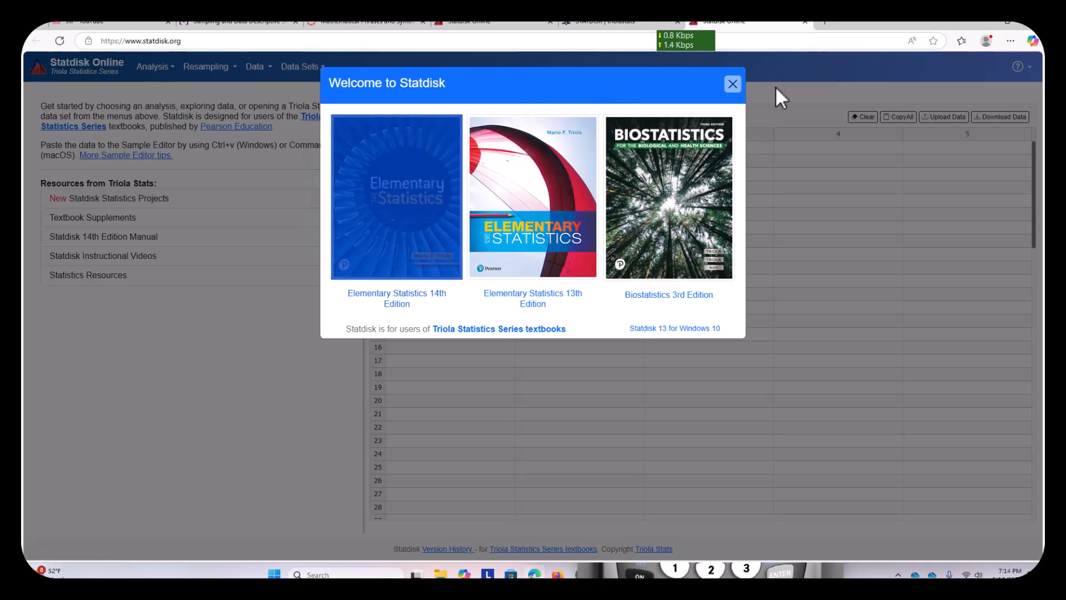
left_click(788, 95)
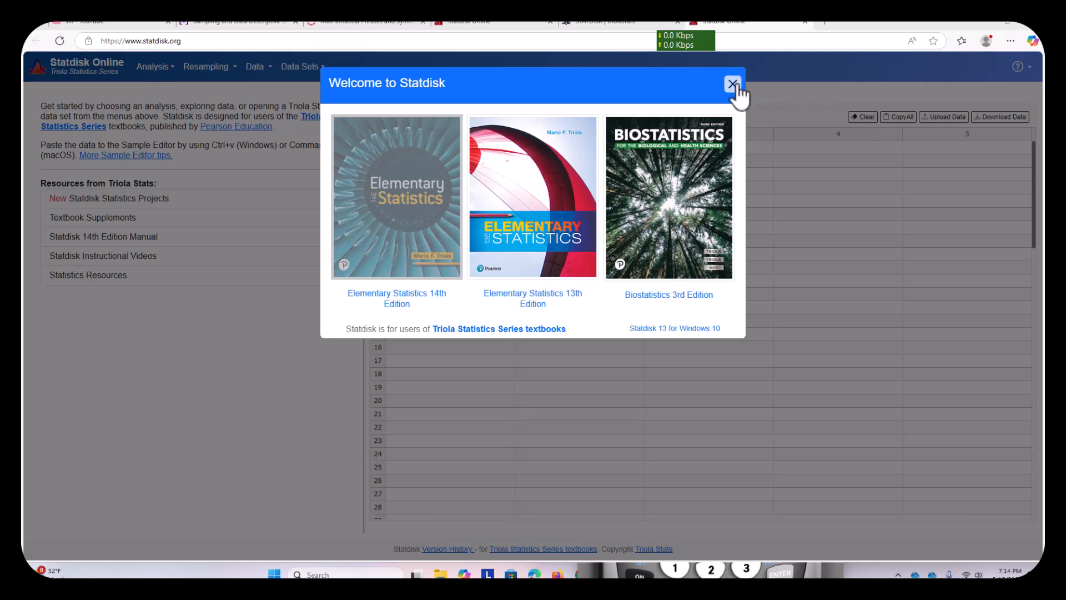
left_click(733, 85)
- Try pasting the copied list into row 1 of column 1, clear it, and paste it into row 1 of column 2 instead
left_click(469, 151)
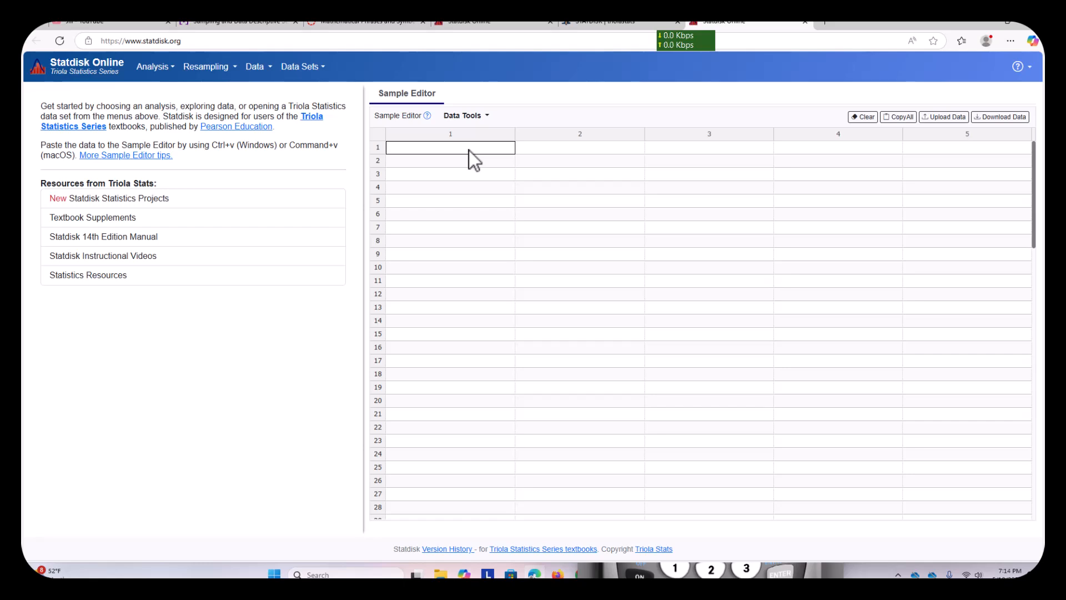
key("ctrl+v")
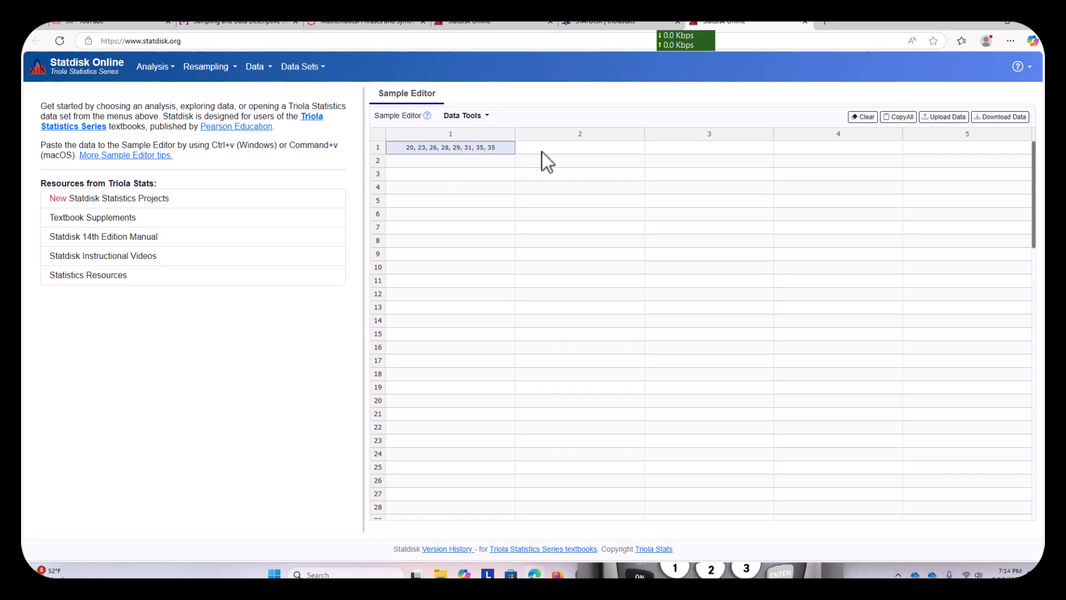
double_click(495, 148)
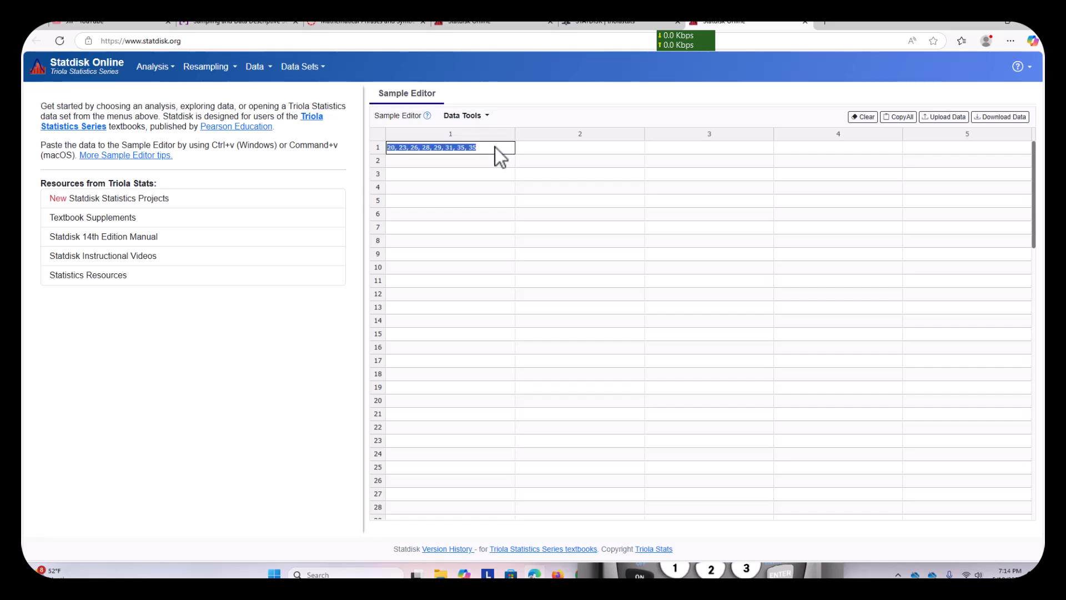
key("BackSpace")
double_click(536, 148)
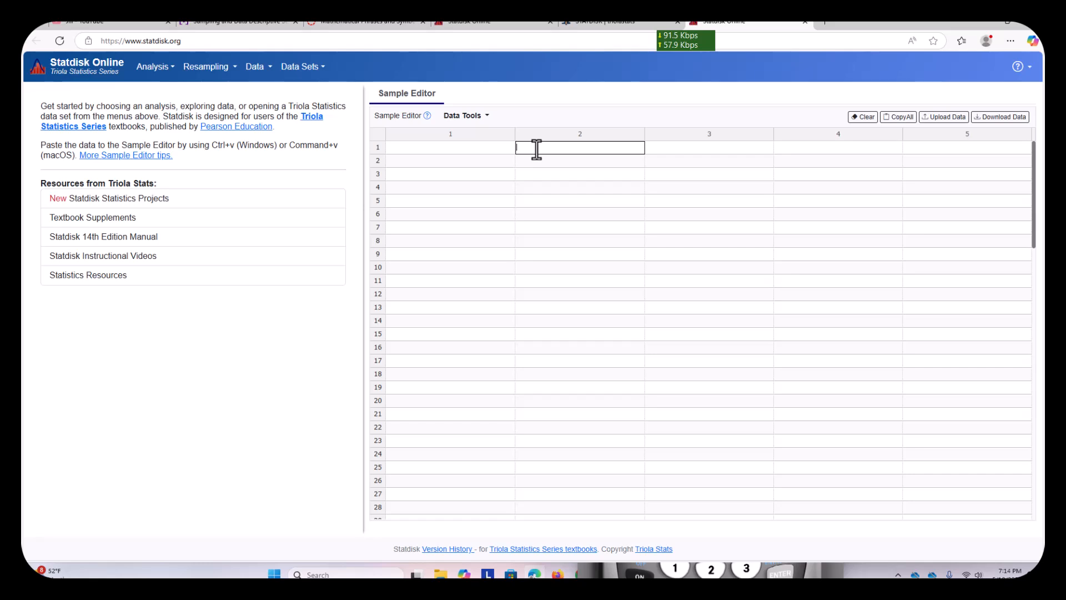
key("ctrl+v")
- Enter 20, 23, 26, 28, 29, 31, 35 and 35 in rows 1 to 8 of column 1, and clear the pasted list from column 2
double_click(438, 148)
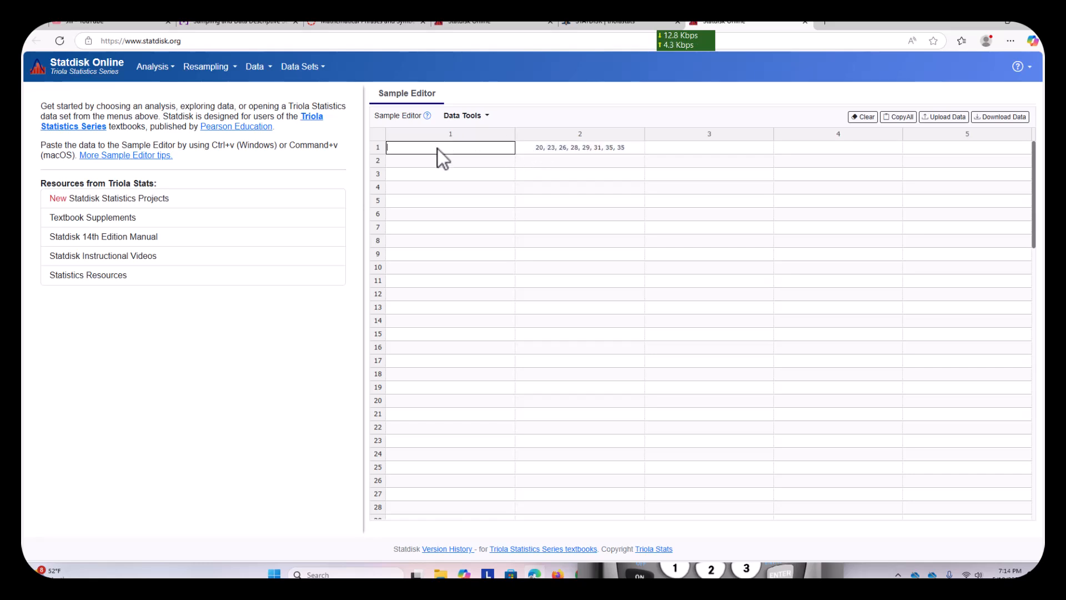
type("20")
key("Return")
type("23")
key("Return")
type("26")
key("Return")
type("28")
key("Return")
type("29")
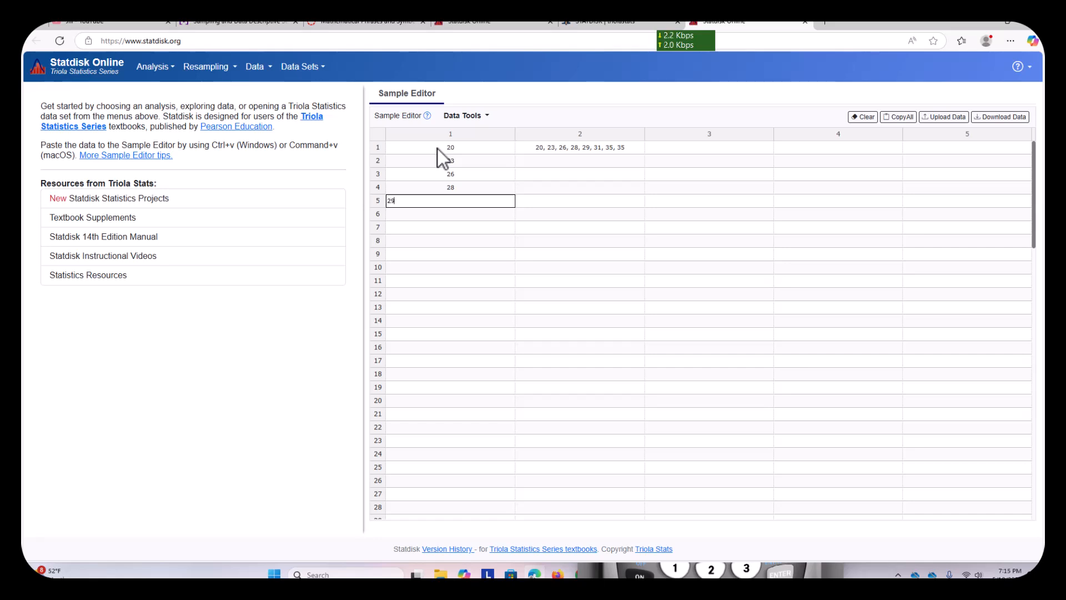
key("Return")
type("31")
key("Return")
type("35")
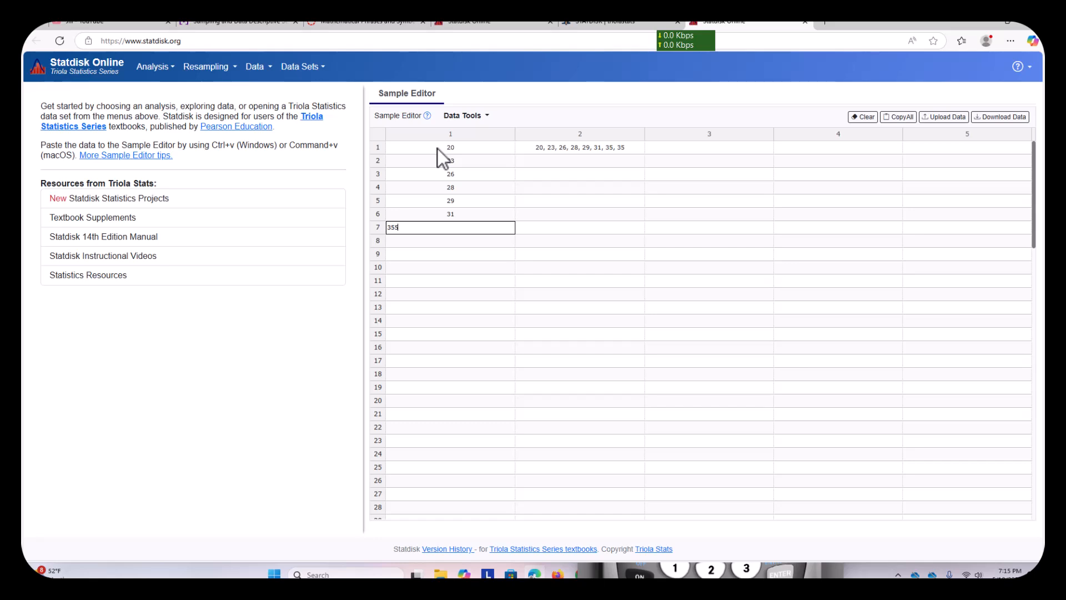
key("Return")
type("35")
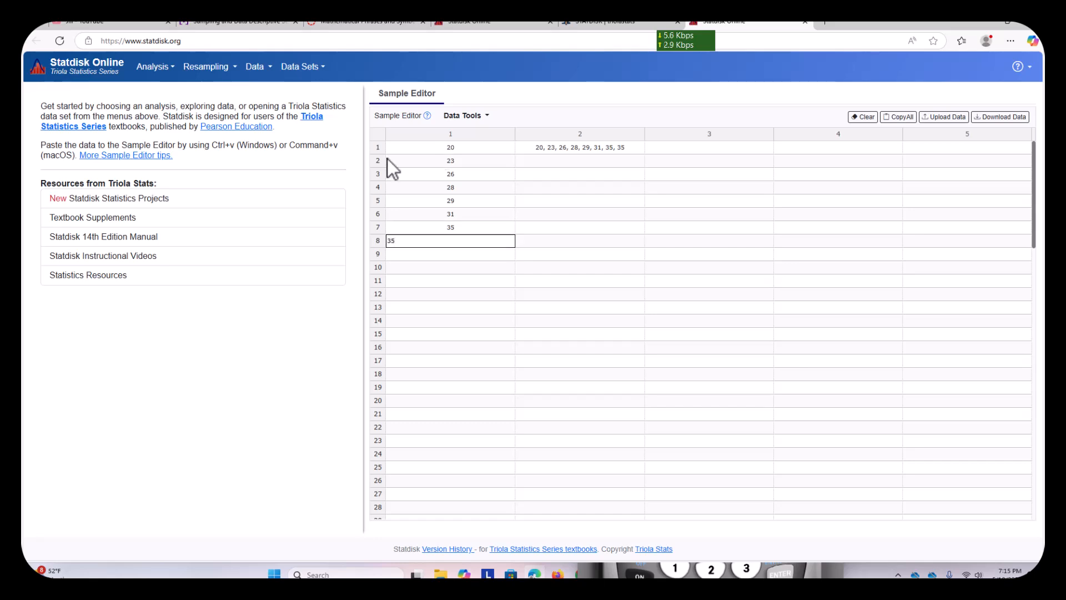
key("Return")
double_click(593, 149)
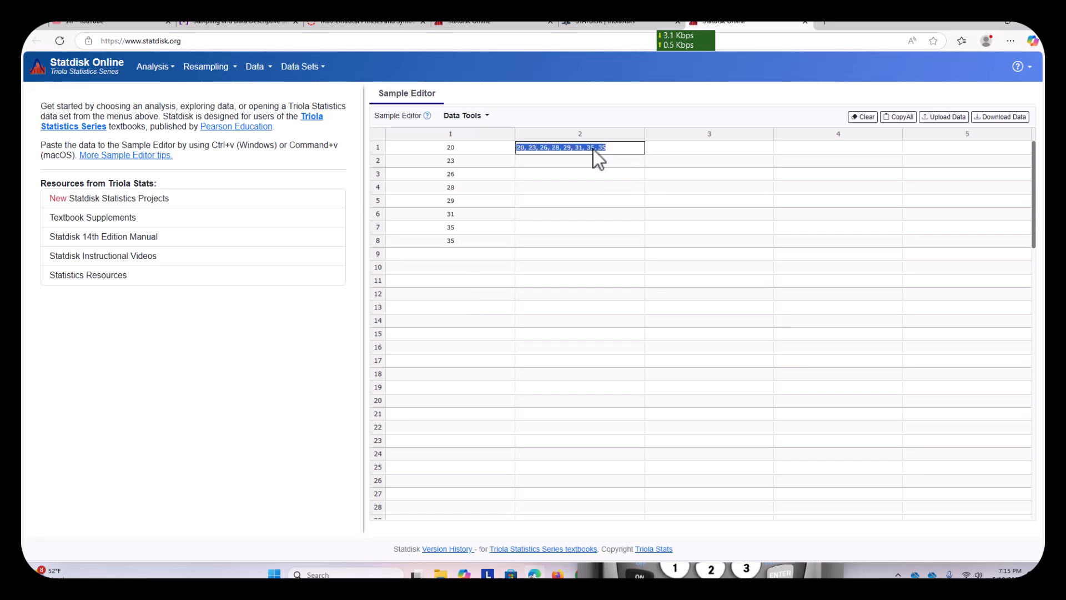
key("BackSpace")
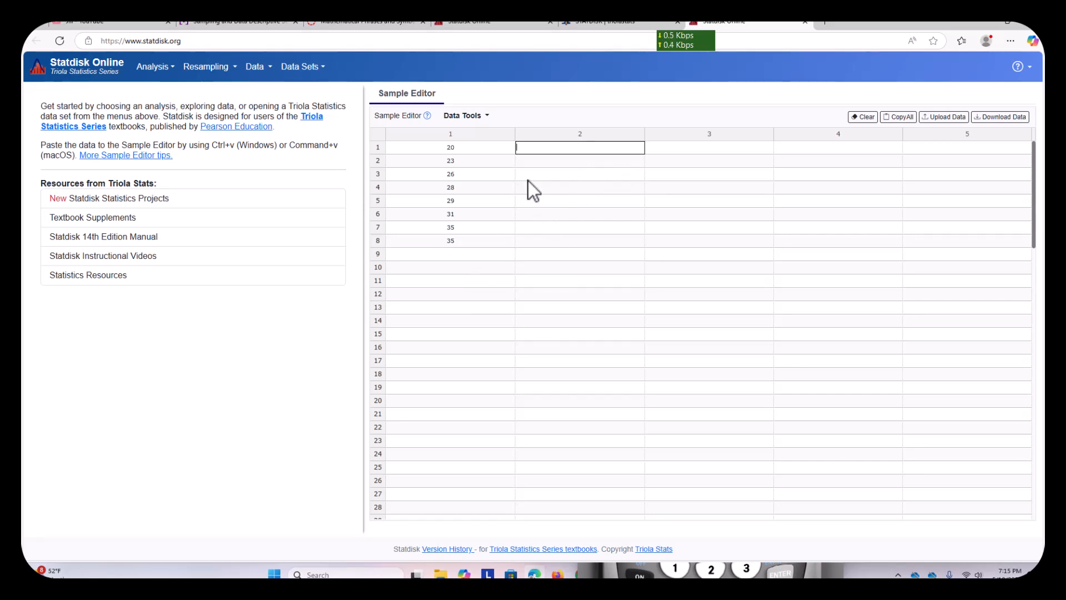
- Run the Explore Data - Descriptive Statistics evaluation on column 1
left_click(177, 72)
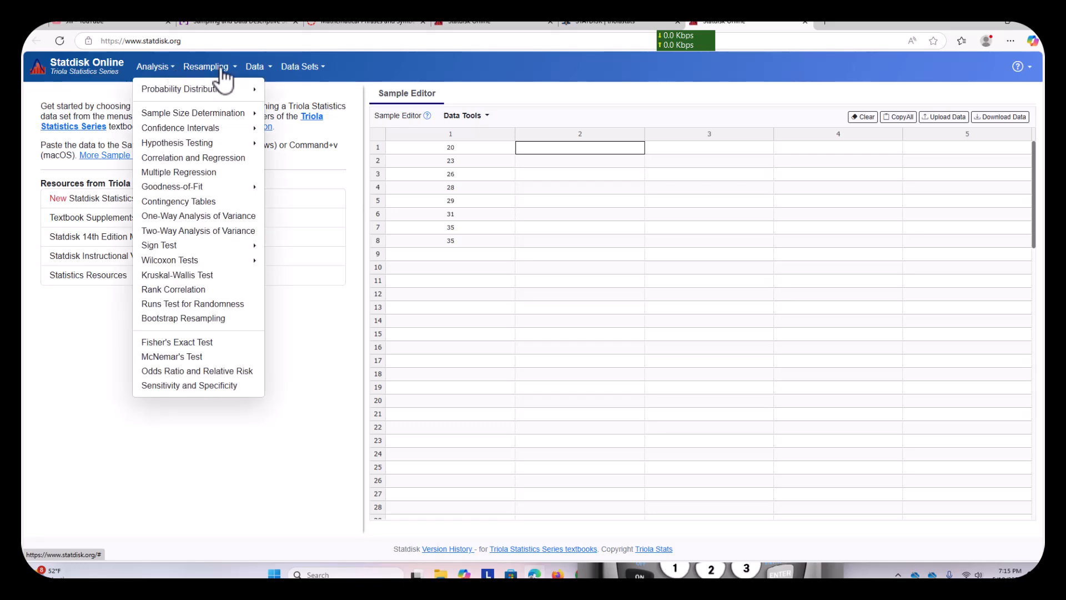
left_click(269, 69)
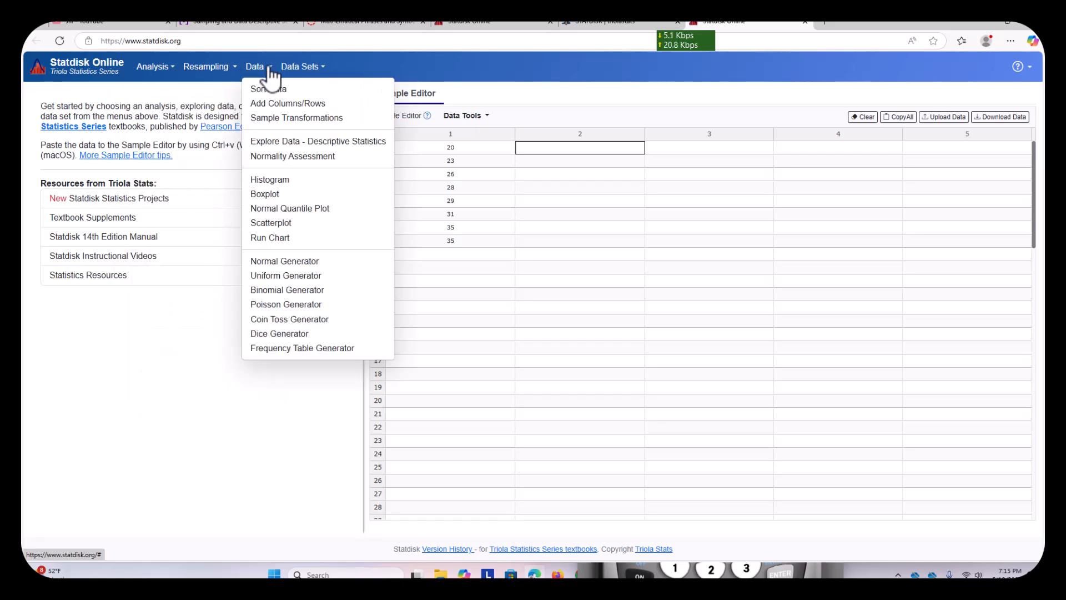
left_click(291, 144)
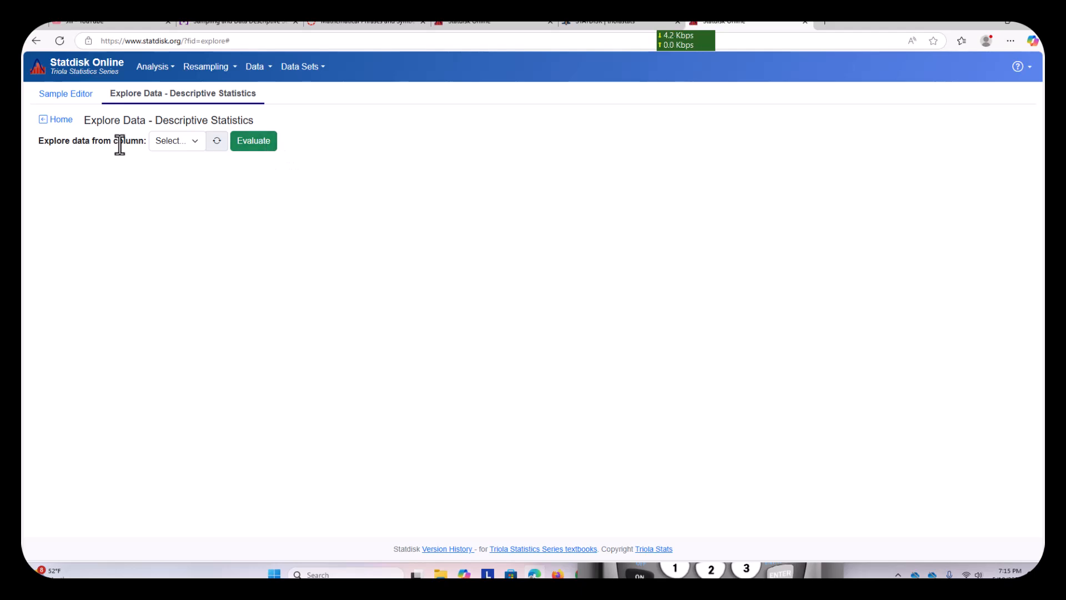
left_click(176, 144)
left_click(167, 175)
left_click(245, 148)
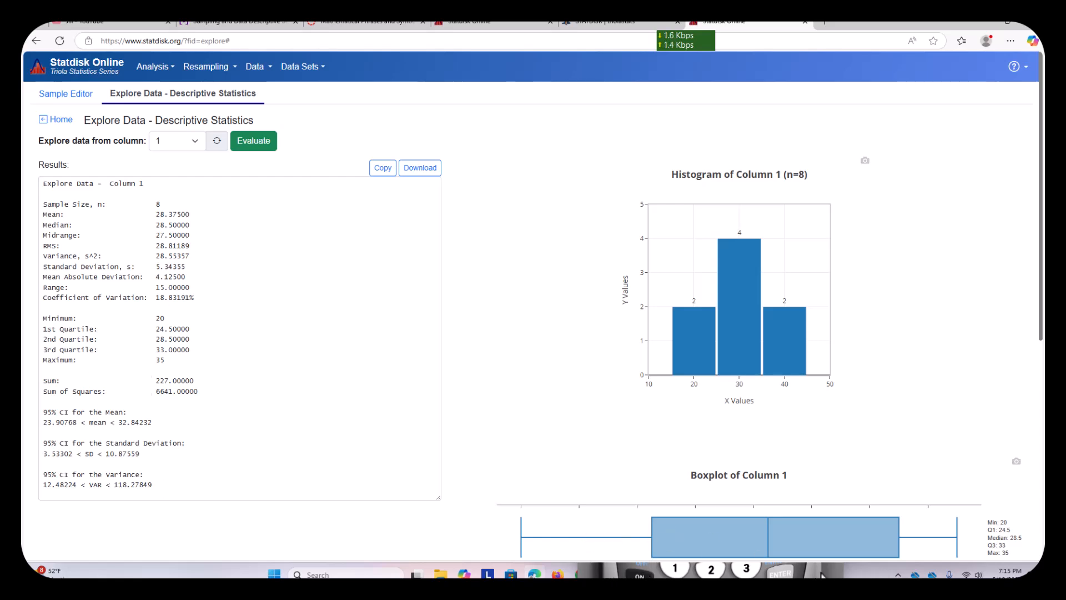
- Compare the Statdisk results with the calculator's 1-Var Stats output, advancing the output to the median
left_click_drag(742, 116, 701, 205)
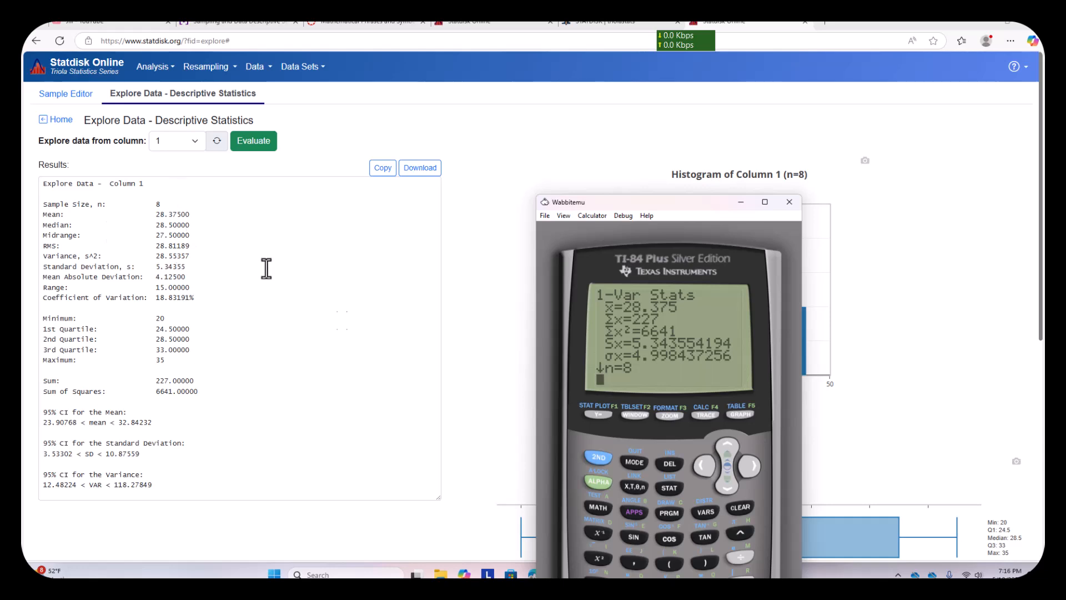
left_click(730, 488)
left_click(730, 488)
left_click(731, 487)
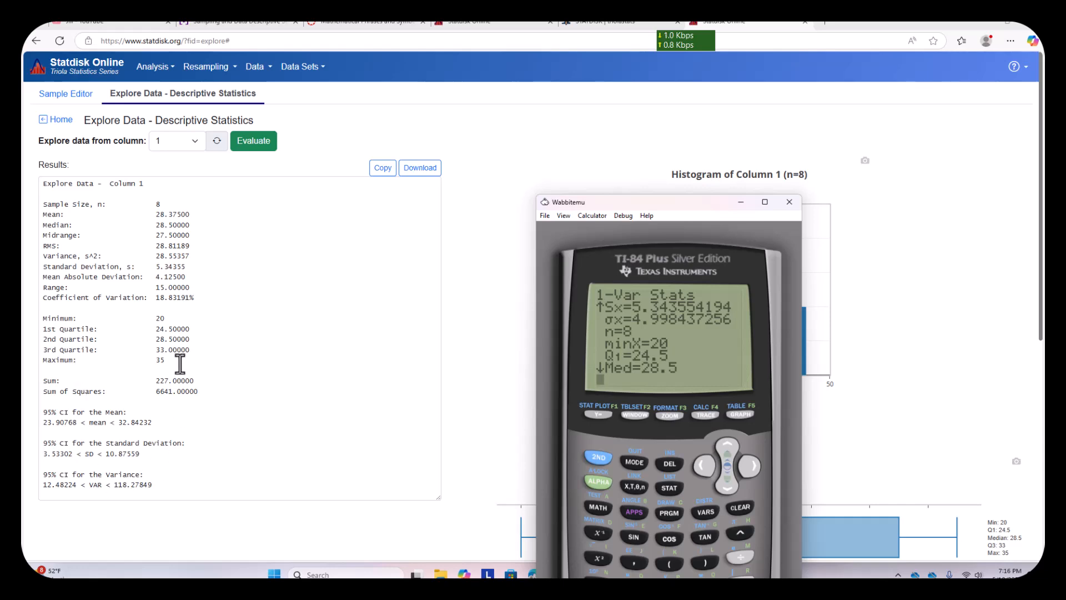
- Return to Question 46 and place the calculator and the Documate notes beside its answer fields
left_click(267, 25)
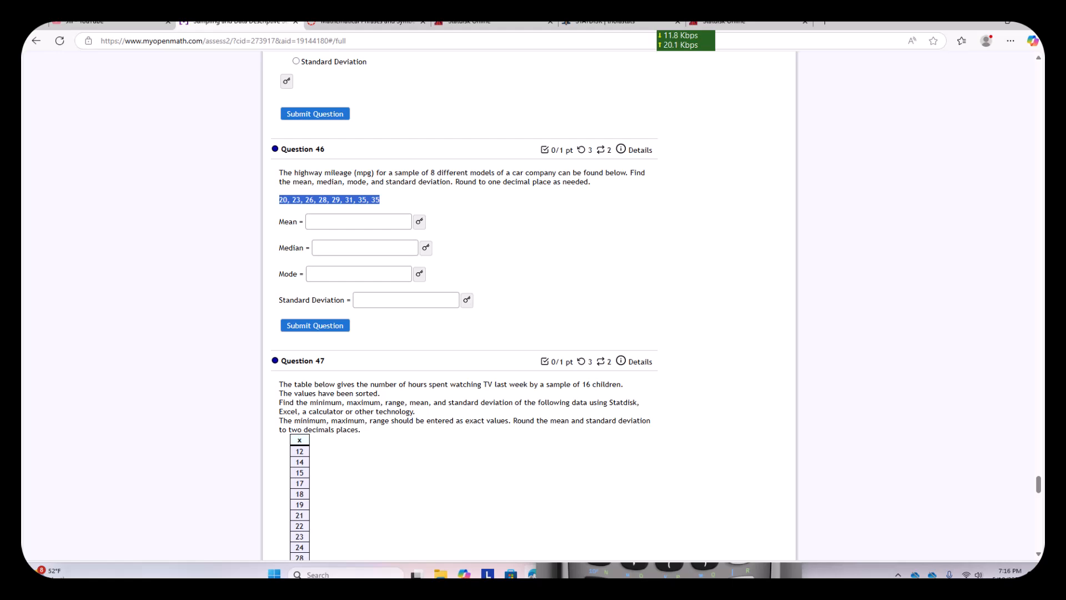
left_click(744, 570)
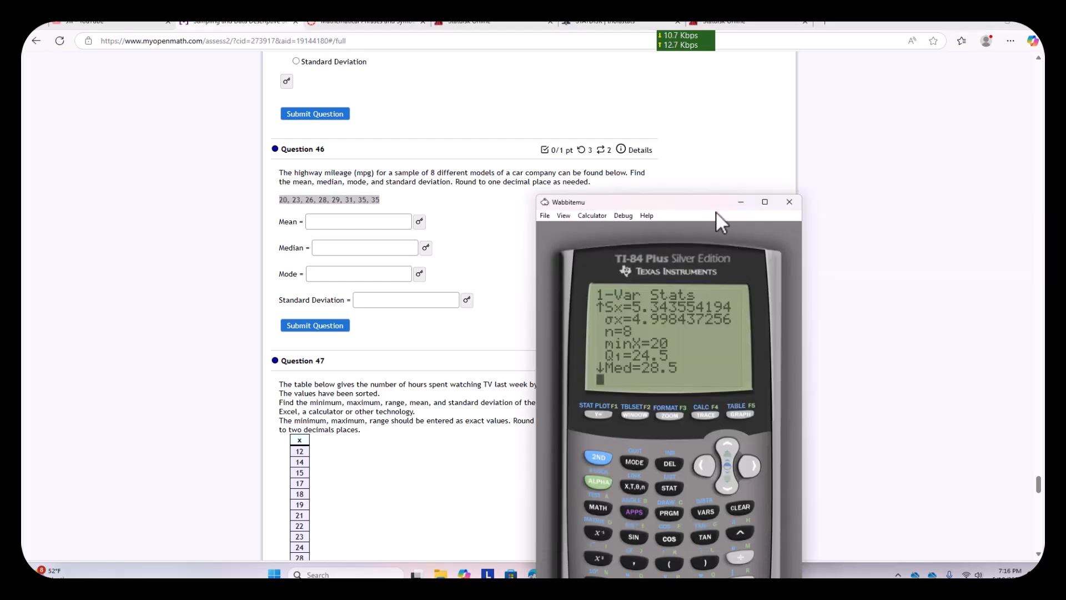
left_click_drag(711, 205, 941, 43)
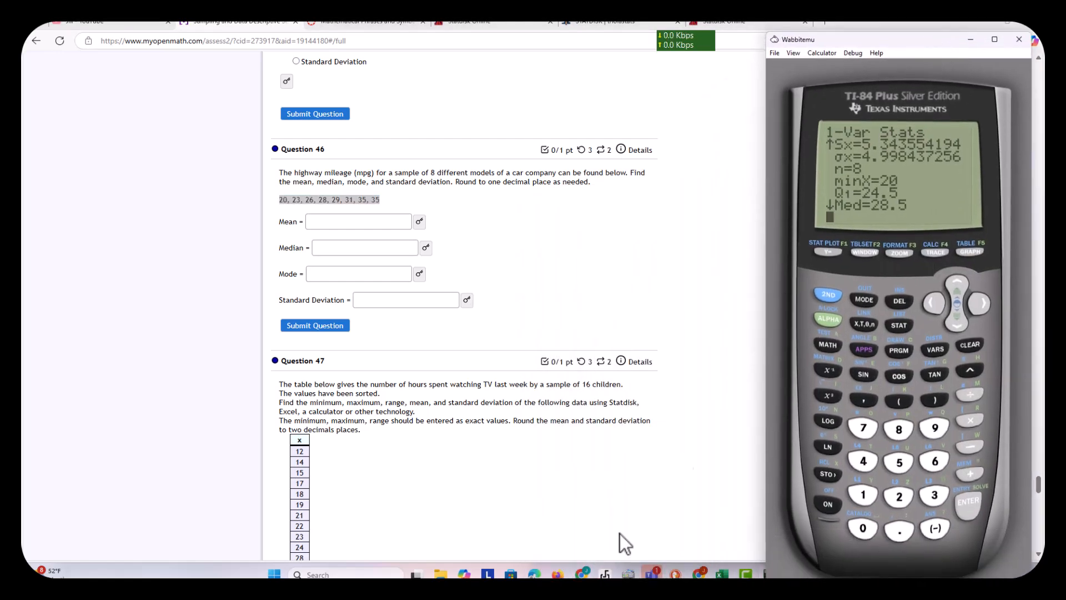
left_click(606, 573)
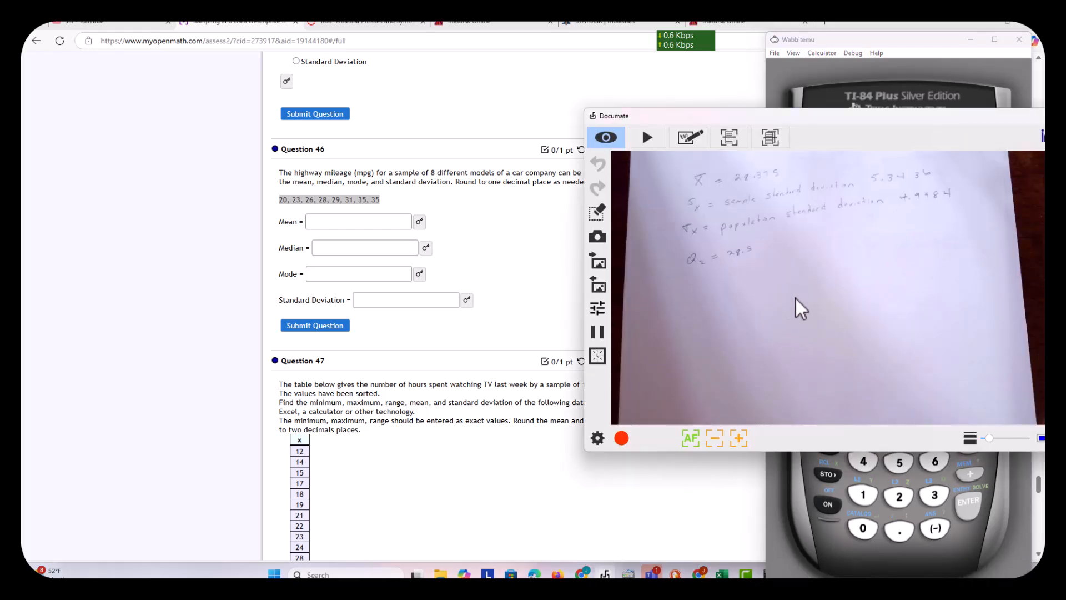
left_click_drag(744, 115, 757, 208)
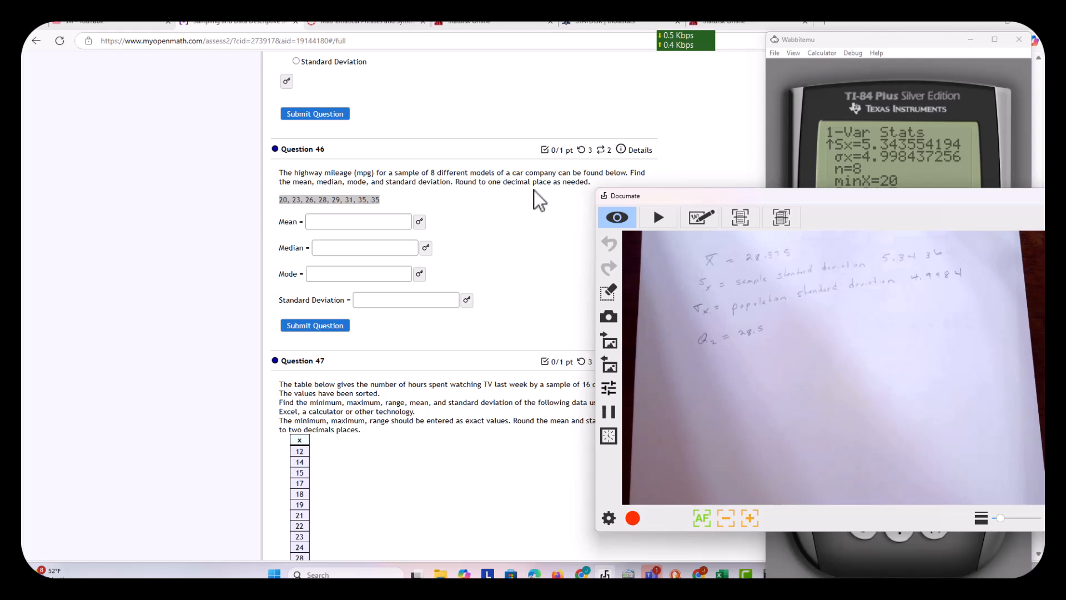
- Keep only the calculator beside Question 46, with Documate minimized, and return the 1-Var Stats output to the mean
left_click(326, 221)
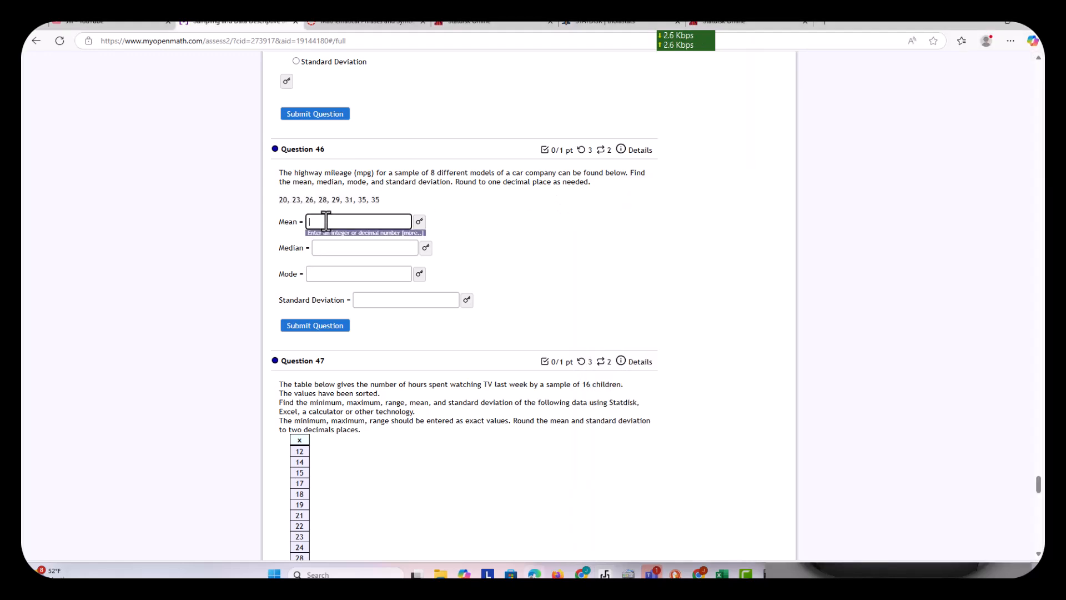
left_click(886, 573)
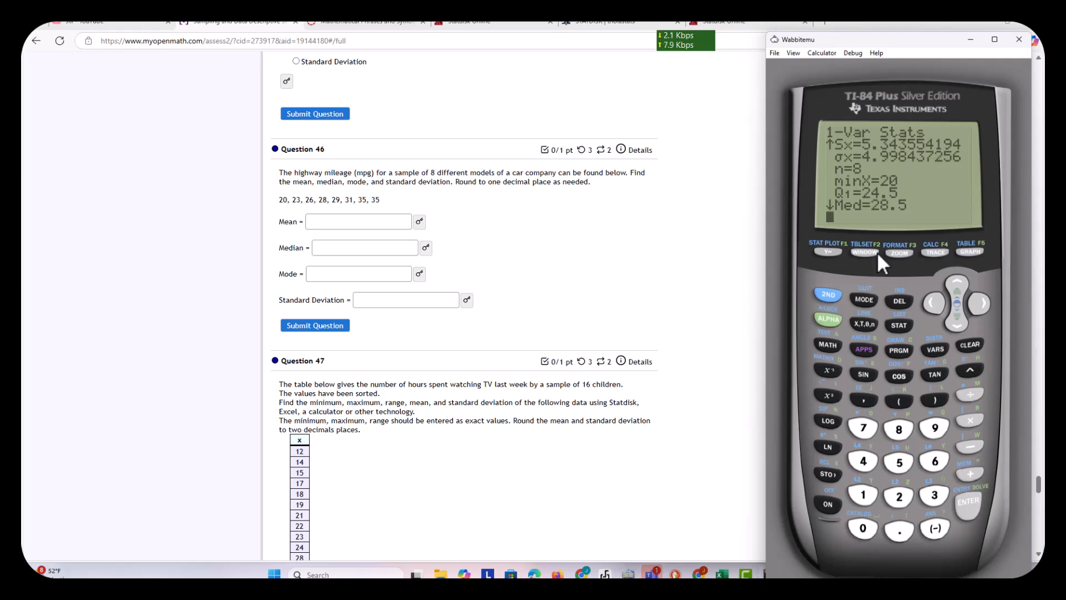
left_click(605, 574)
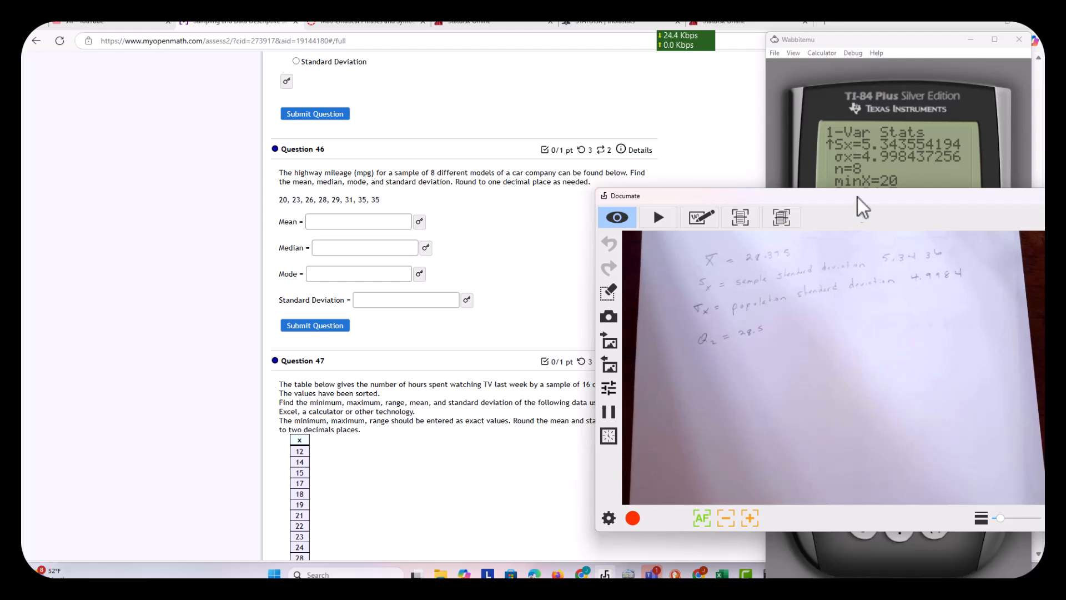
left_click_drag(976, 203, 872, 231)
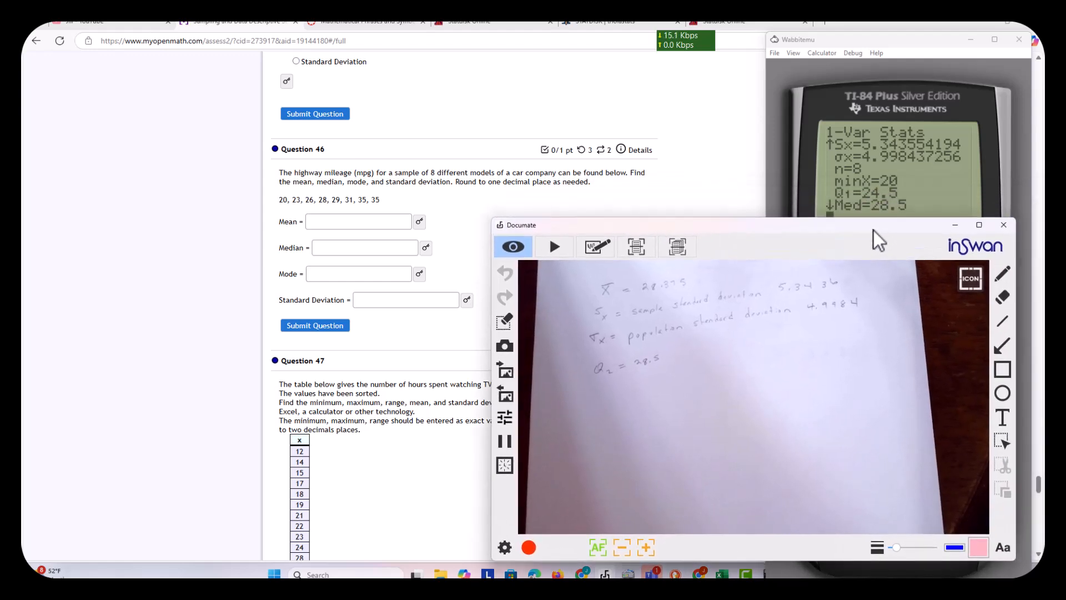
left_click(954, 226)
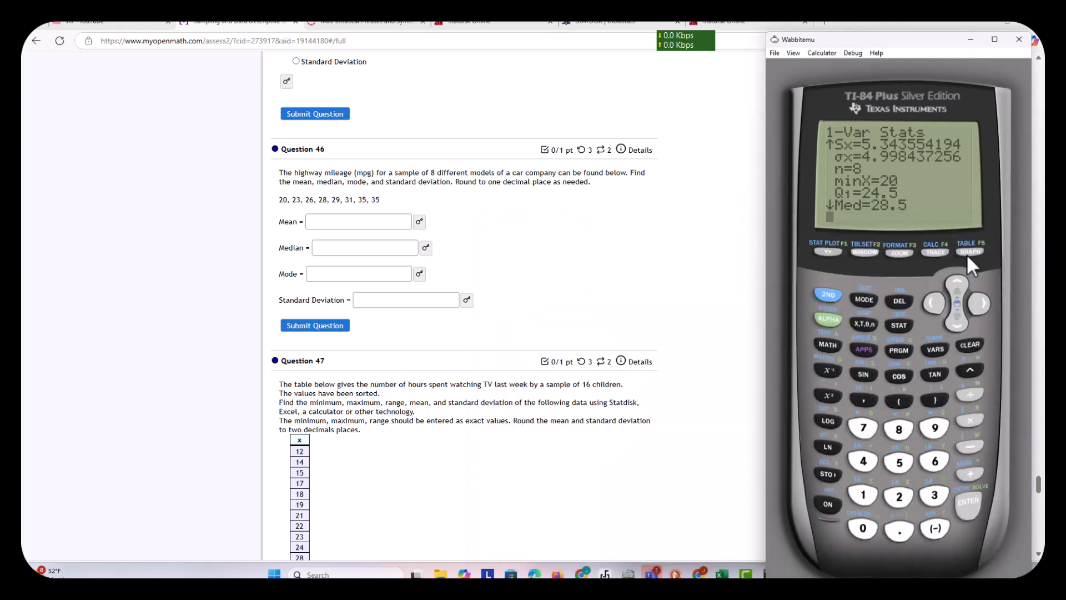
left_click(960, 281)
left_click(959, 281)
left_click(960, 281)
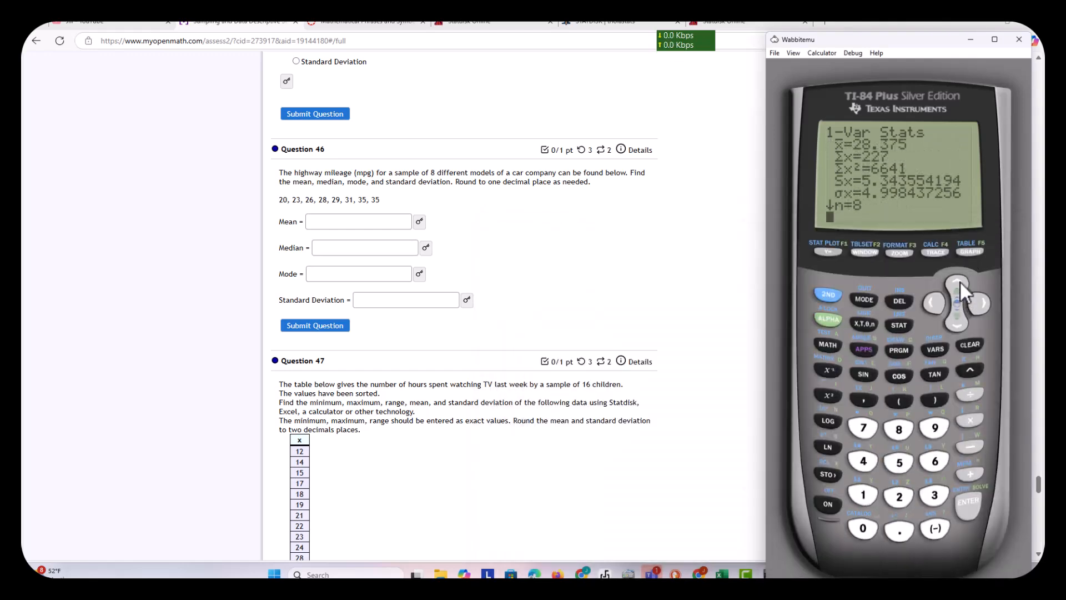
- Enter 28.4 as the mean and 28.5 as the median in Question 46
left_click(331, 225)
type("28.4")
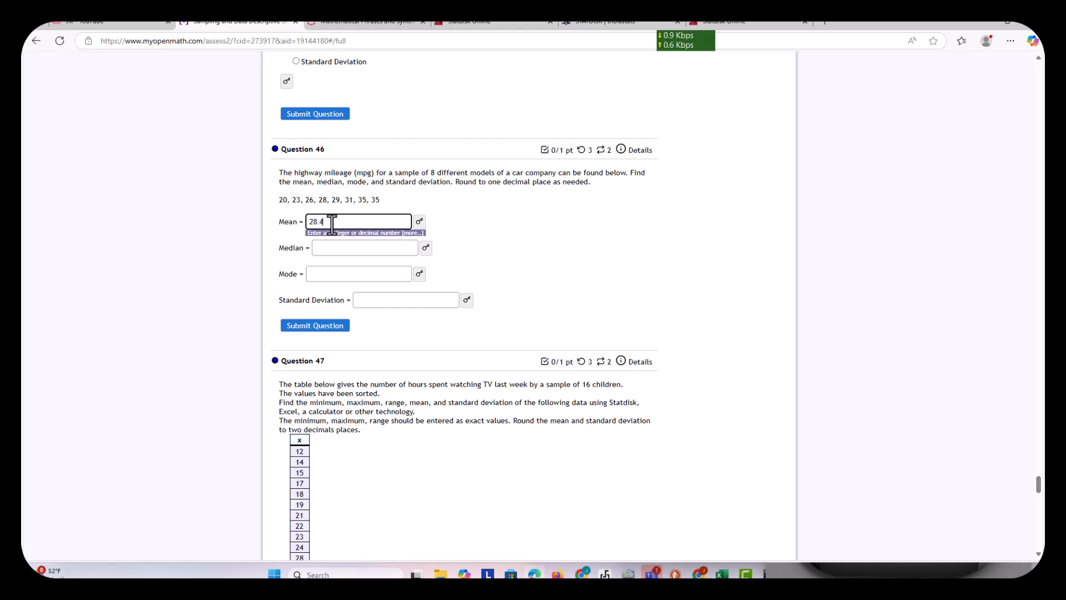
left_click(324, 247)
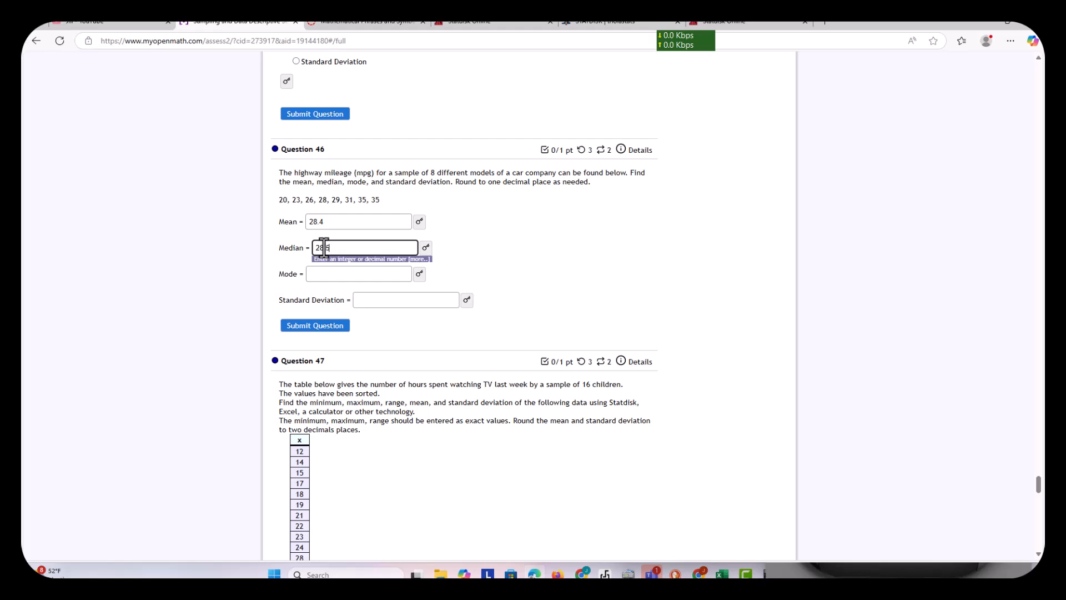
- Check the calculator's full 1-Var Stats output and the Statdisk Explore Data results for a mode
left_click(318, 273)
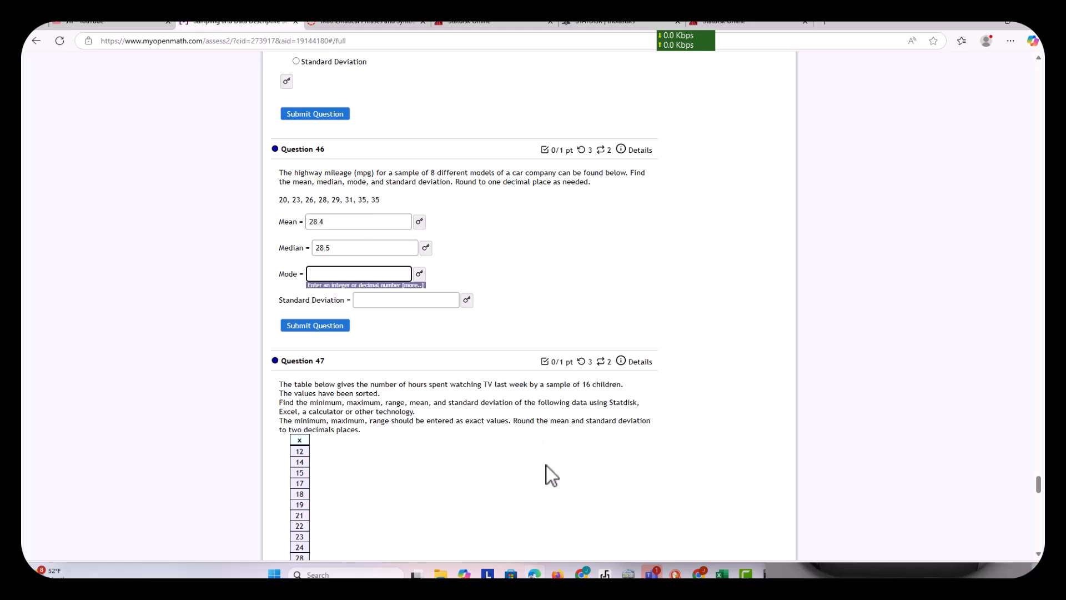
mouse_move(769, 574)
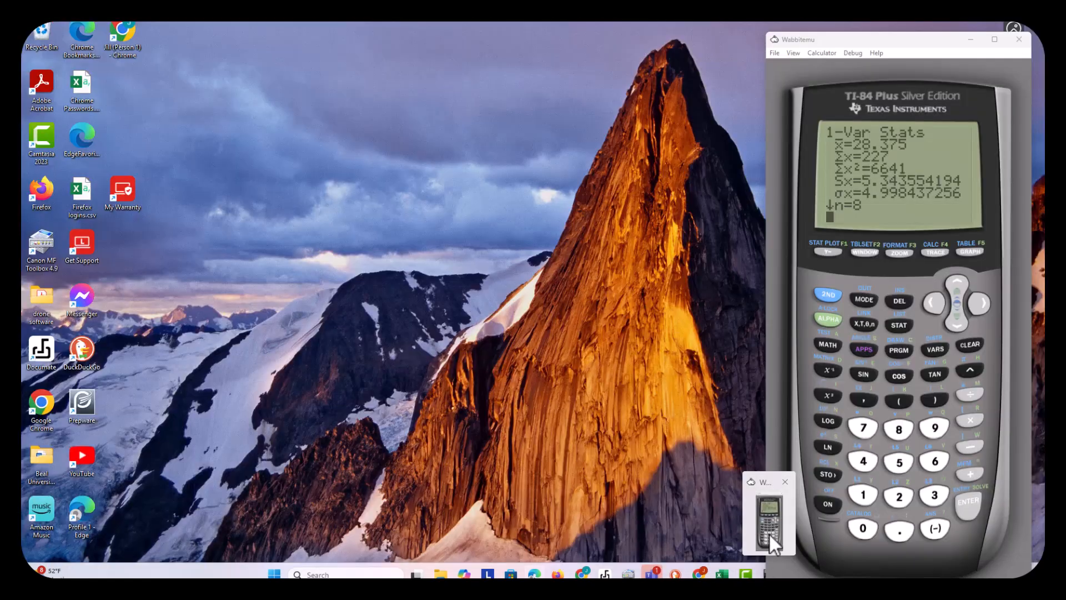
left_click(768, 532)
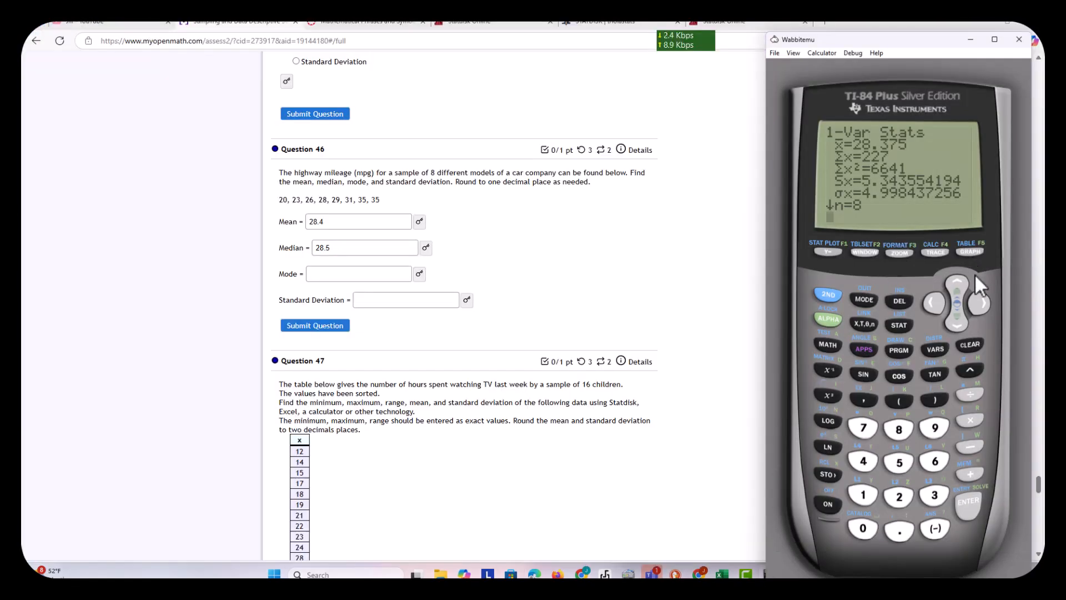
left_click(959, 318)
left_click(960, 318)
left_click(960, 317)
left_click(959, 318)
left_click(959, 317)
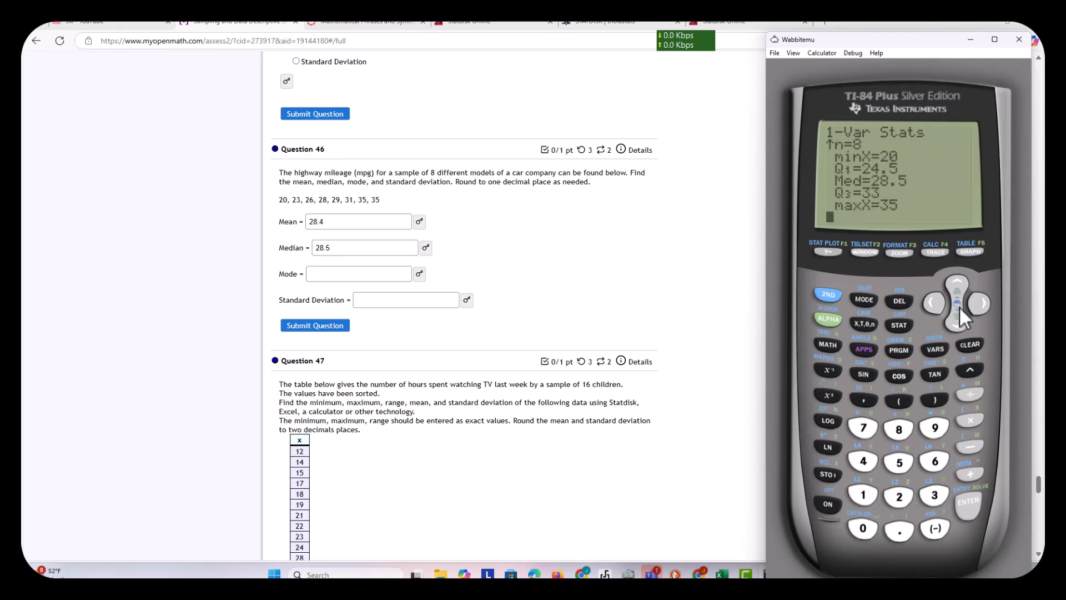
left_click(959, 277)
left_click(958, 278)
left_click(959, 278)
left_click(958, 277)
left_click(958, 277)
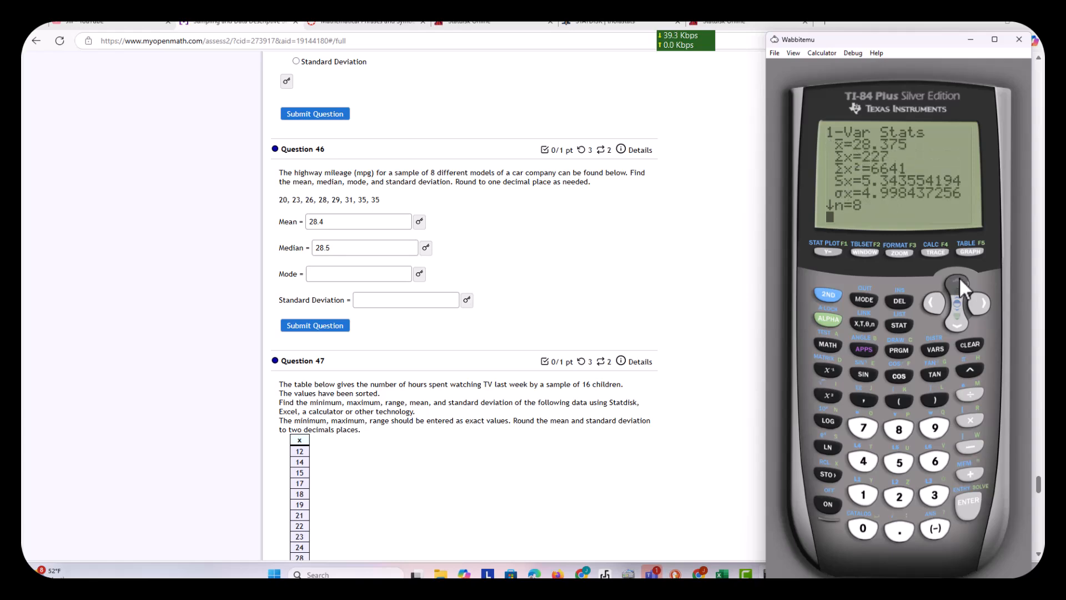
left_click(729, 25)
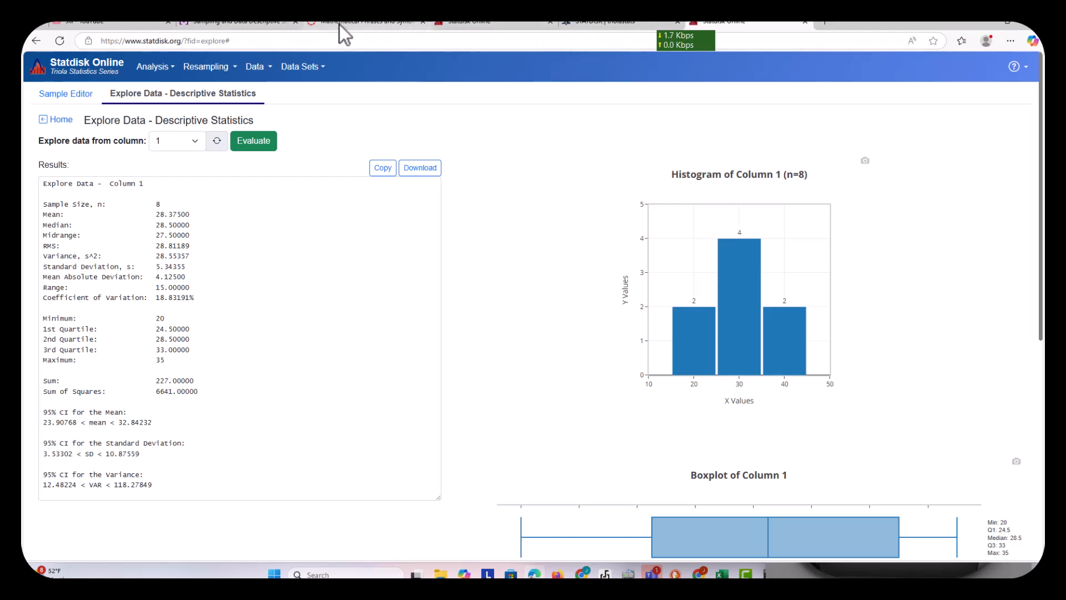
- Return to Question 46, complete it with mode 35 and standard deviation 5.3, and submit the question
left_click(261, 20)
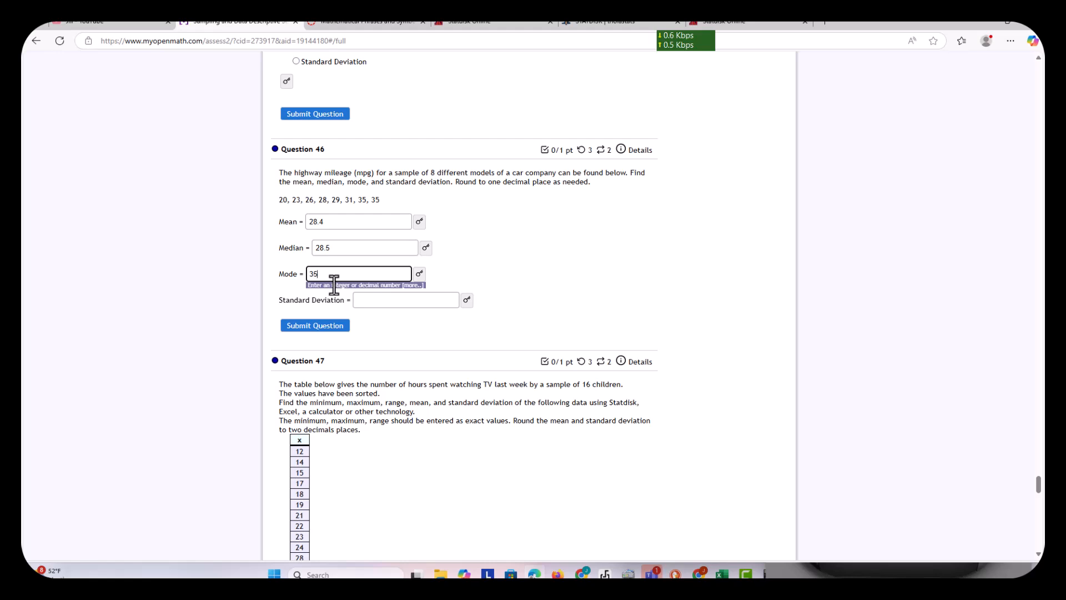
left_click(373, 301)
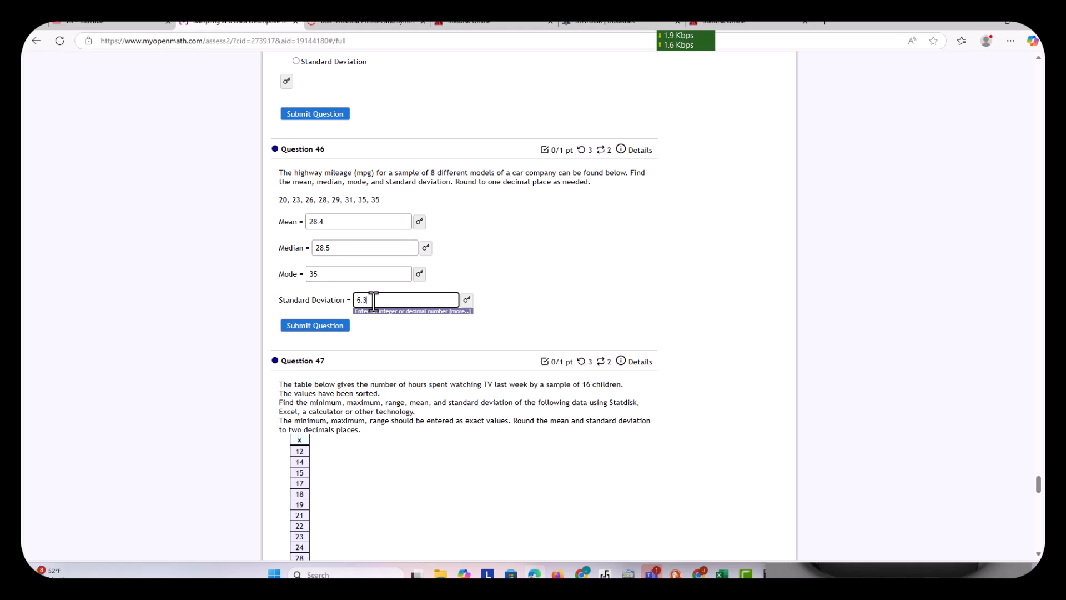
left_click(321, 328)
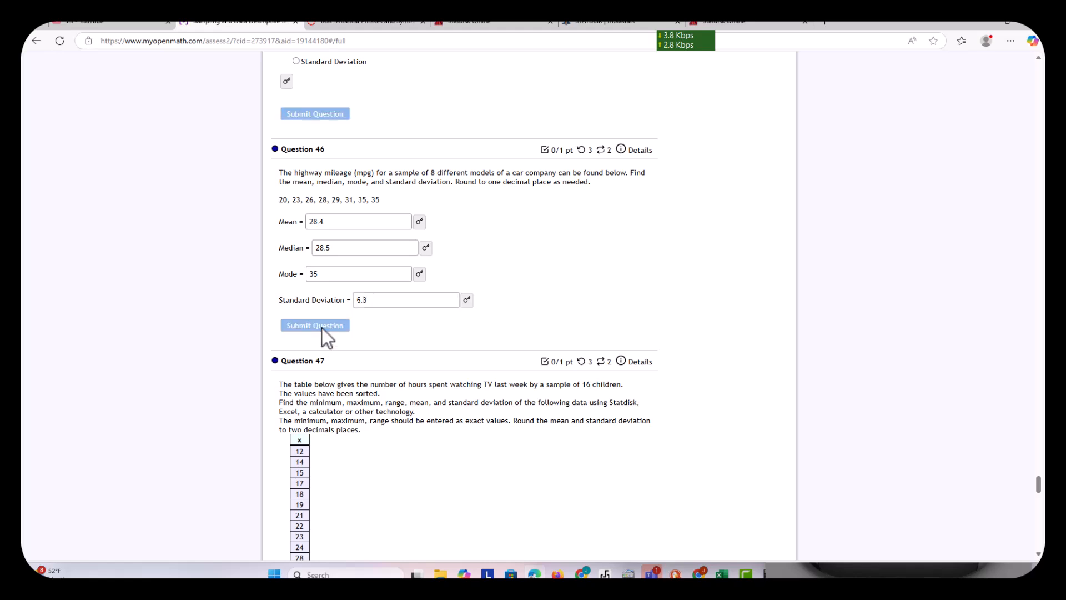